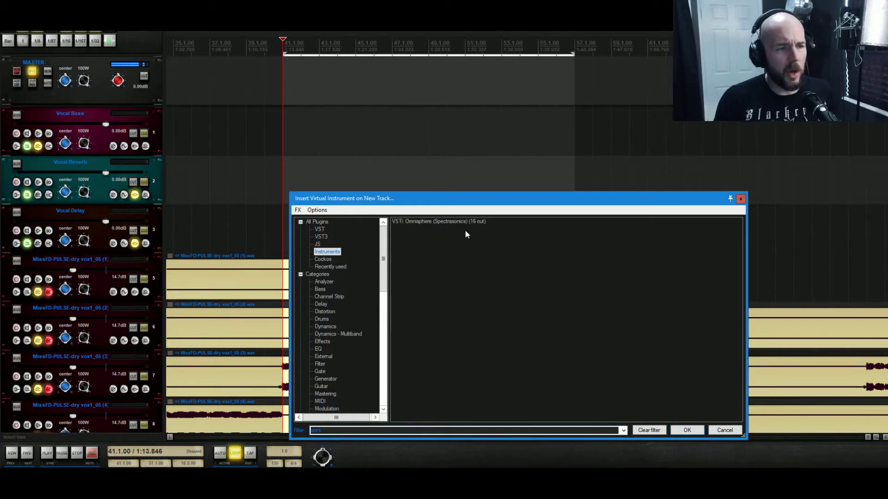
Dismiss the virtual instrument dialog and insert the tracks from the Omnisphere Startup track template.
{"action": "left_click", "coordinate": [448, 222]}
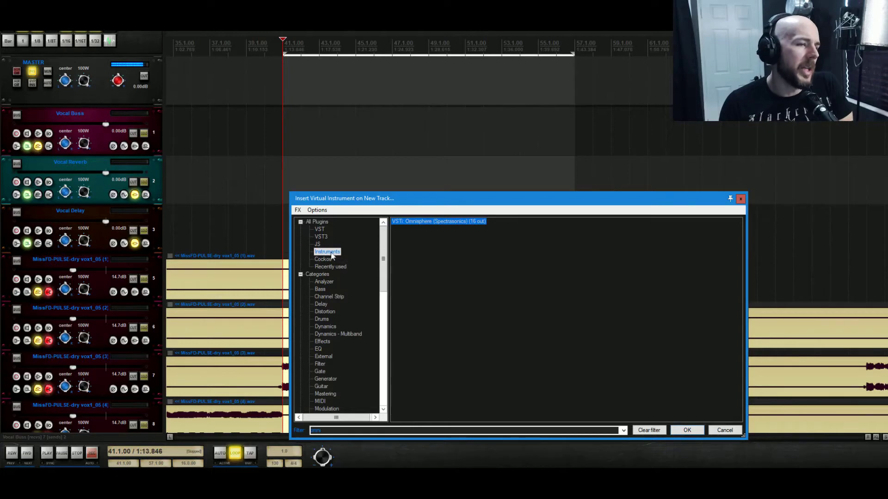
{"action": "left_click", "coordinate": [735, 433]}
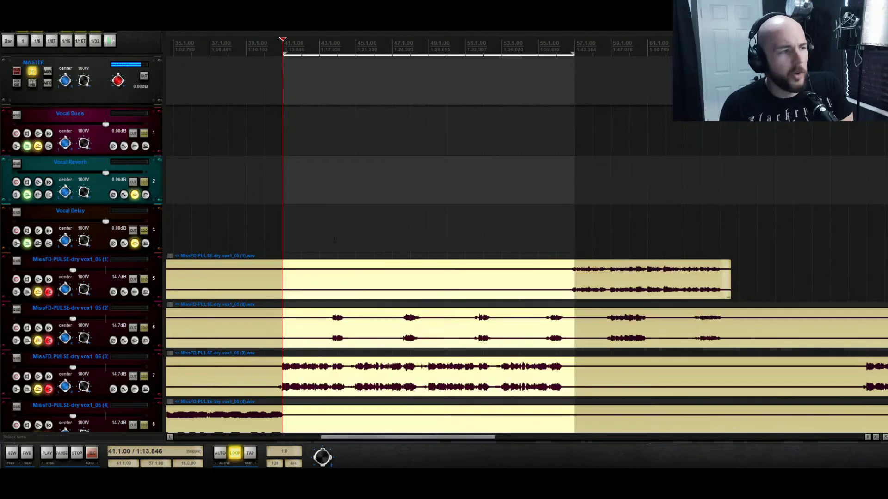
{"action": "scroll", "coordinate": [152, 364], "scroll_direction": "down", "scroll_amount": 3}
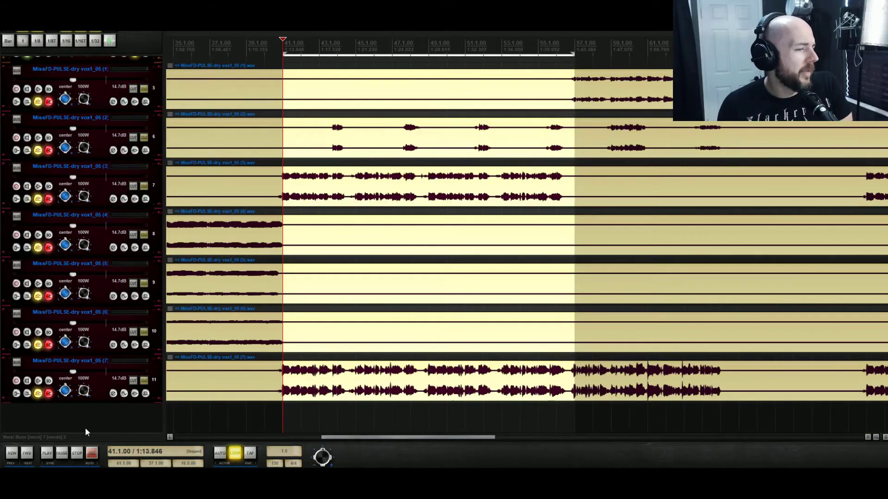
{"action": "right_click", "coordinate": [88, 413]}
{"action": "mouse_move", "coordinate": [220, 451]}
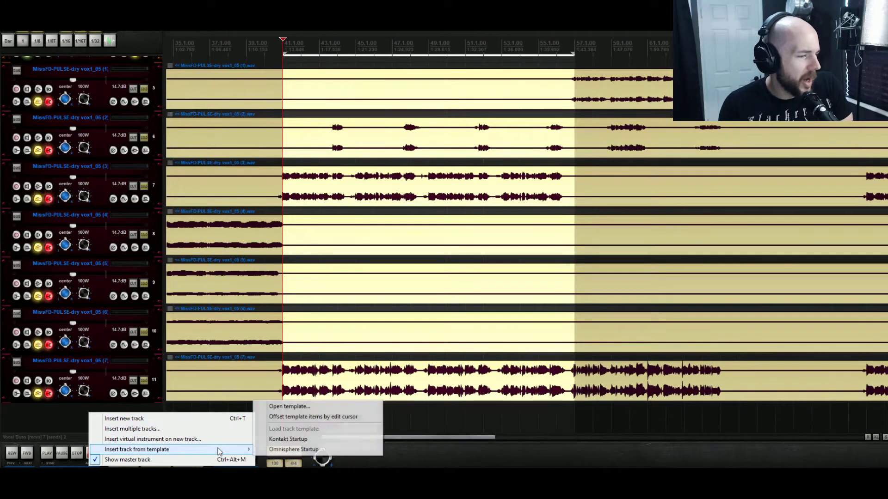
{"action": "left_click", "coordinate": [267, 450]}
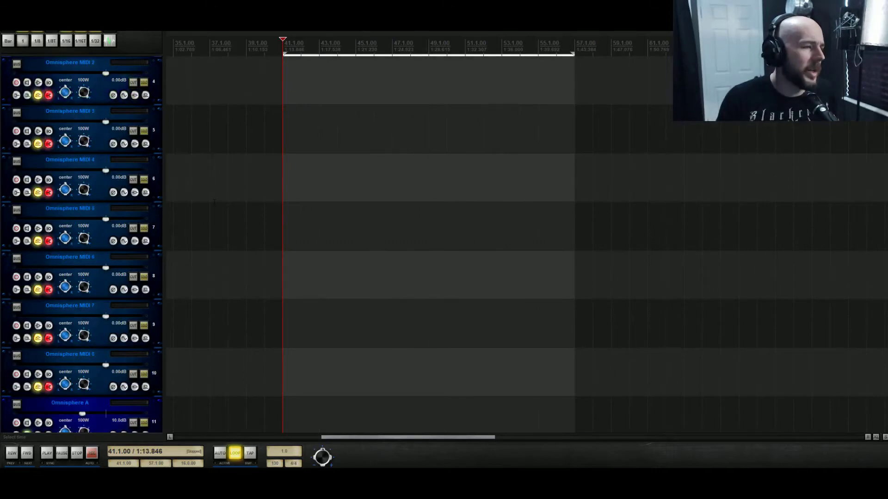
Open the Omnisphere plugin on the main Omnisphere track and look at the FX chain's MIDI routing options.
{"action": "scroll", "coordinate": [214, 199], "scroll_direction": "up", "scroll_amount": 2}
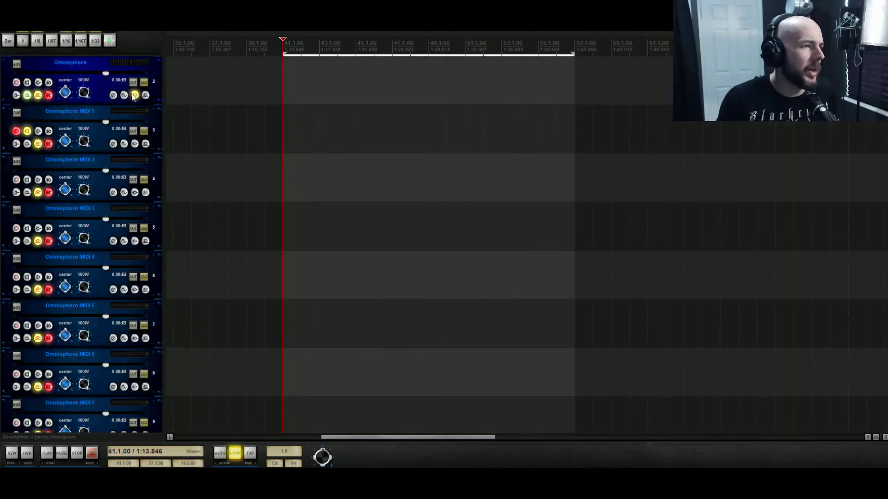
{"action": "left_click", "coordinate": [135, 96]}
{"action": "left_click", "coordinate": [141, 95]}
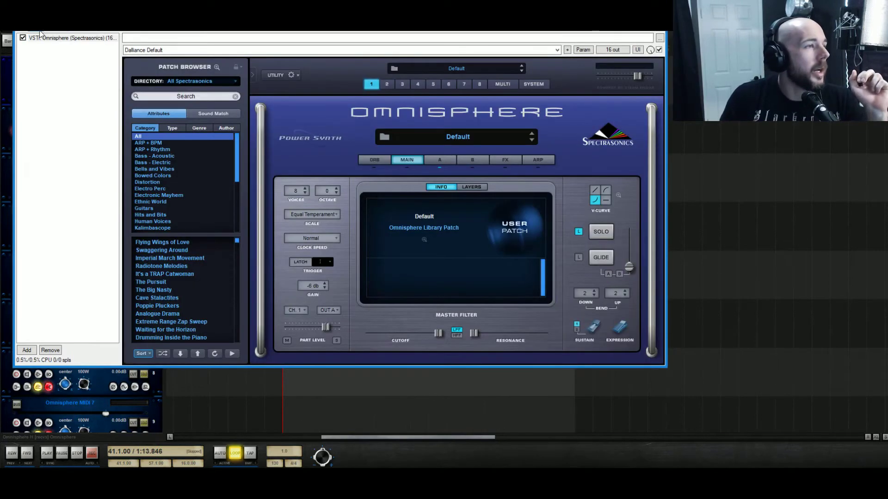
{"action": "right_click", "coordinate": [45, 34]}
{"action": "mouse_move", "coordinate": [54, 29]}
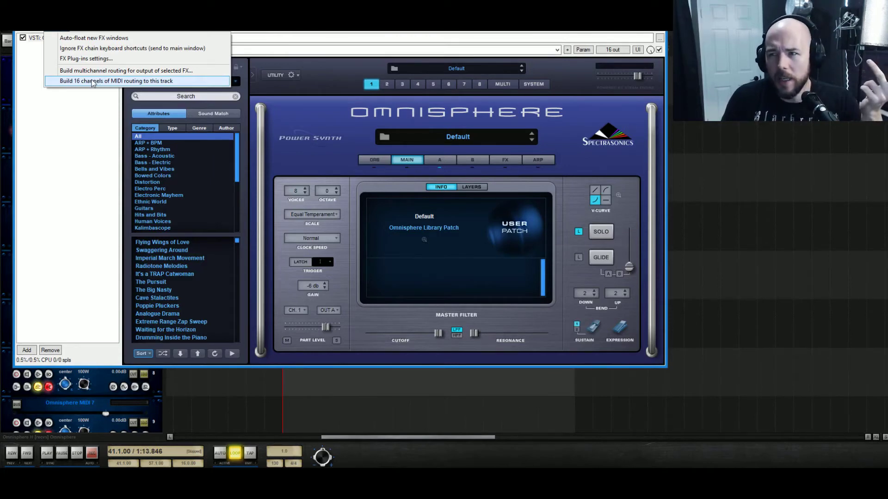
{"action": "left_click", "coordinate": [344, 83]}
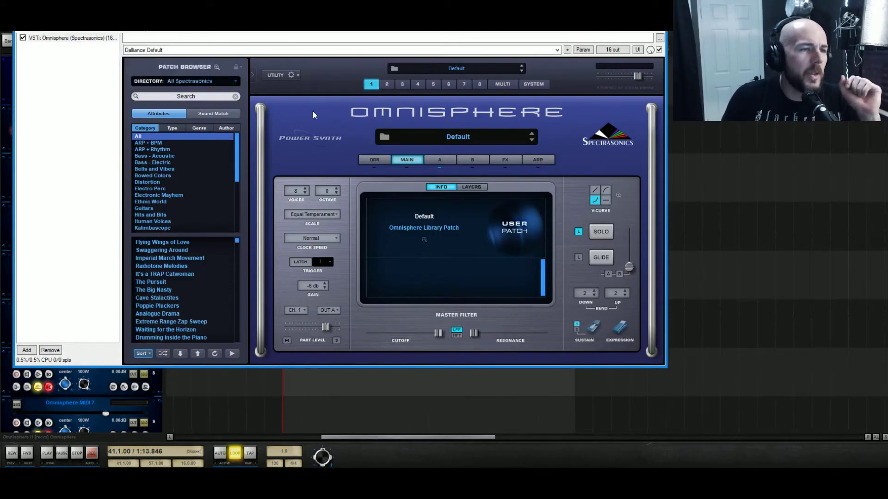
Set layer A's synth oscillator waveform to SawSquare Fat.
{"action": "left_click", "coordinate": [437, 160]}
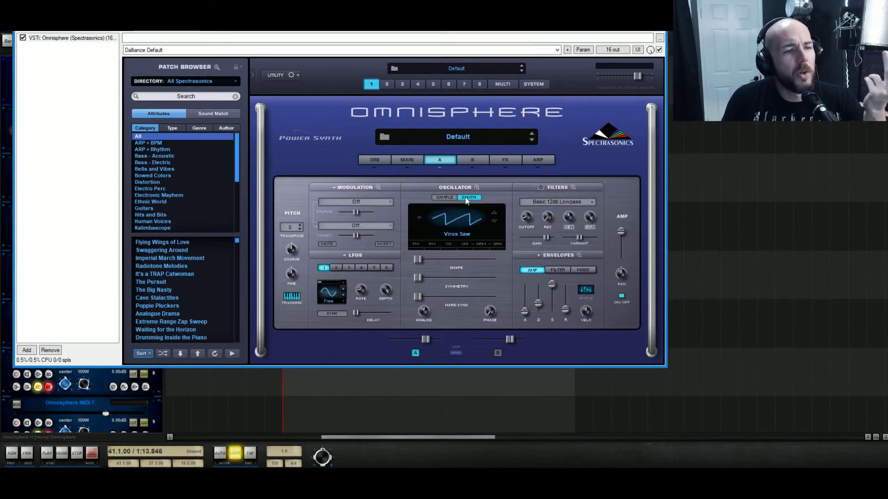
{"action": "left_click", "coordinate": [459, 225]}
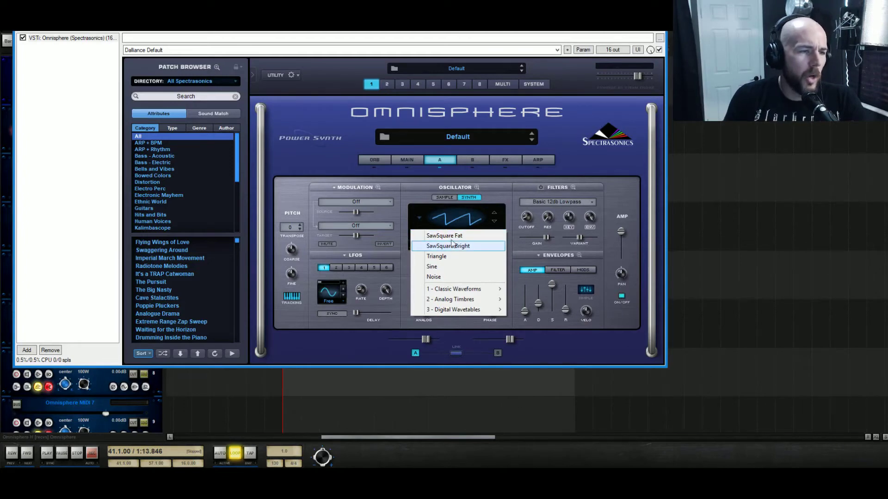
{"action": "left_click", "coordinate": [411, 178]}
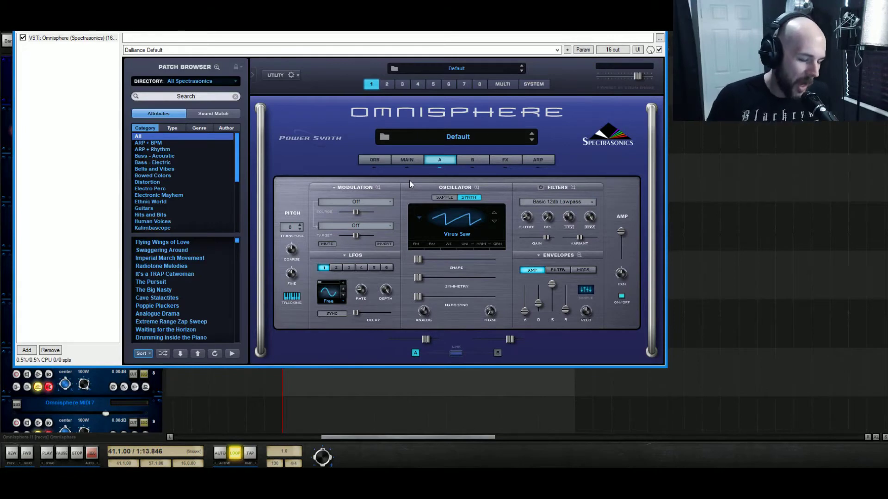
{"action": "left_click", "coordinate": [456, 234]}
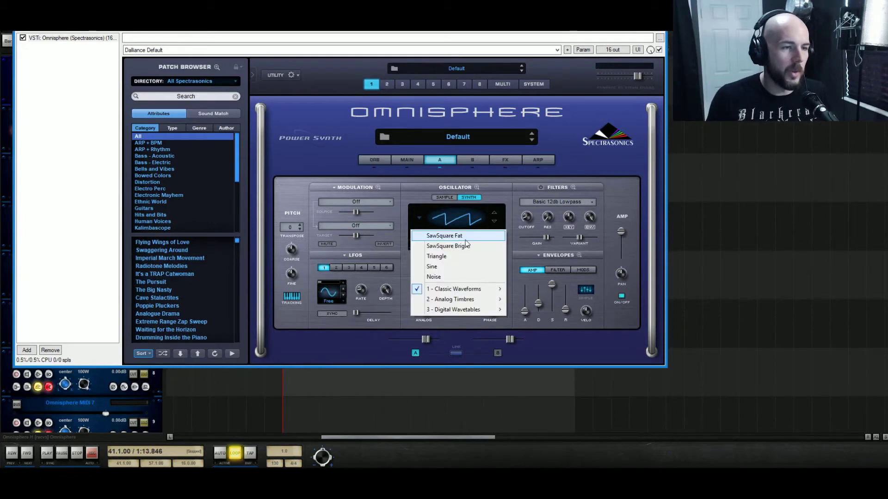
{"action": "left_click", "coordinate": [465, 236]}
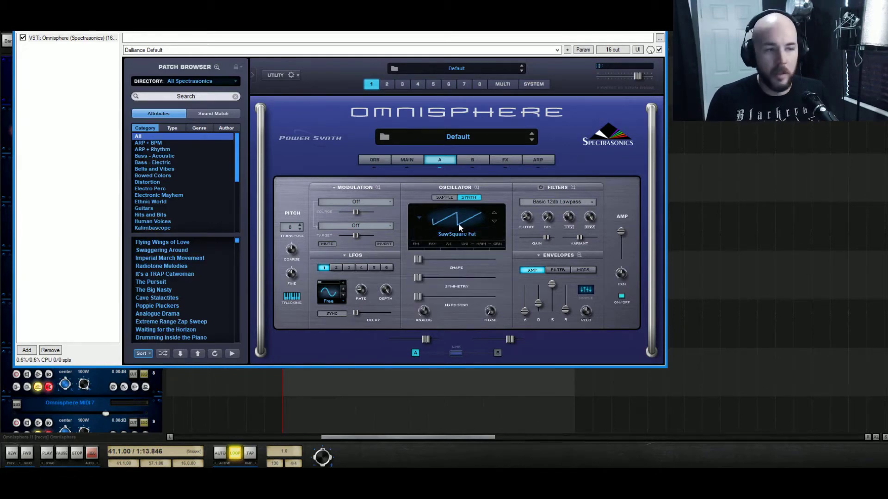
Set layer A's oscillator waveform to Virus Saw from the classic sawtooth waveforms.
{"action": "left_click", "coordinate": [466, 236]}
{"action": "mouse_move", "coordinate": [488, 289]}
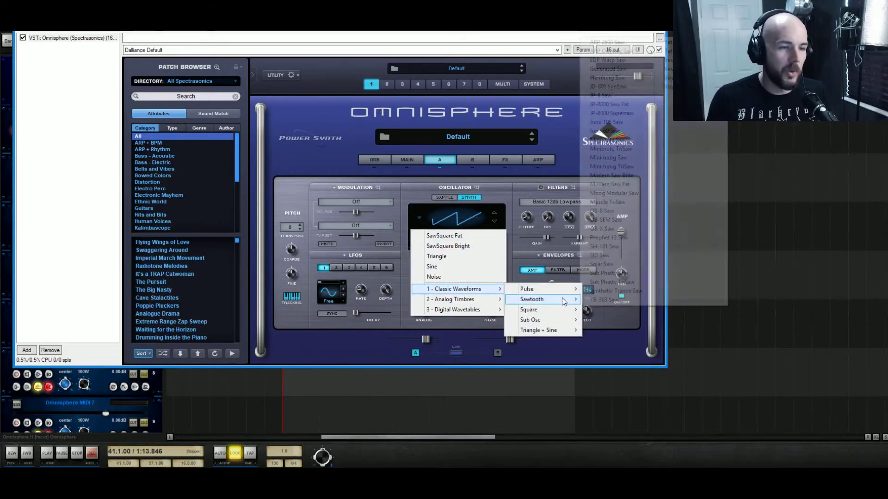
{"action": "mouse_move", "coordinate": [562, 298]}
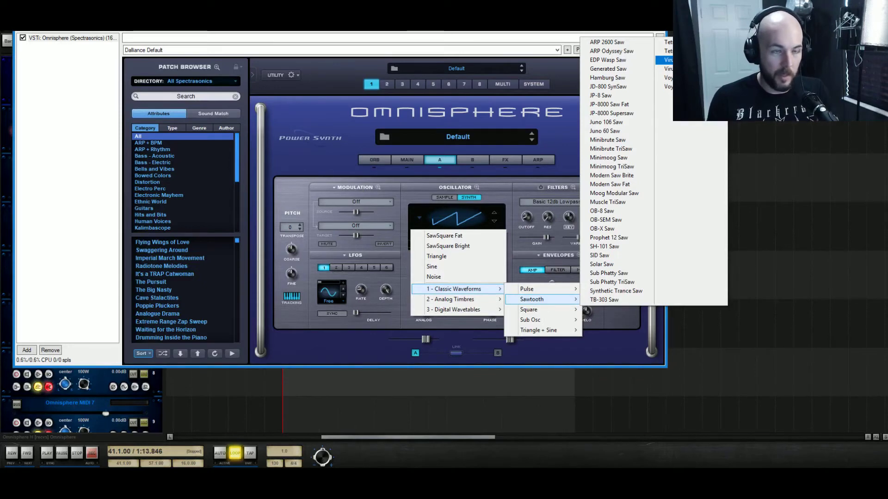
{"action": "key", "text": "Escape"}
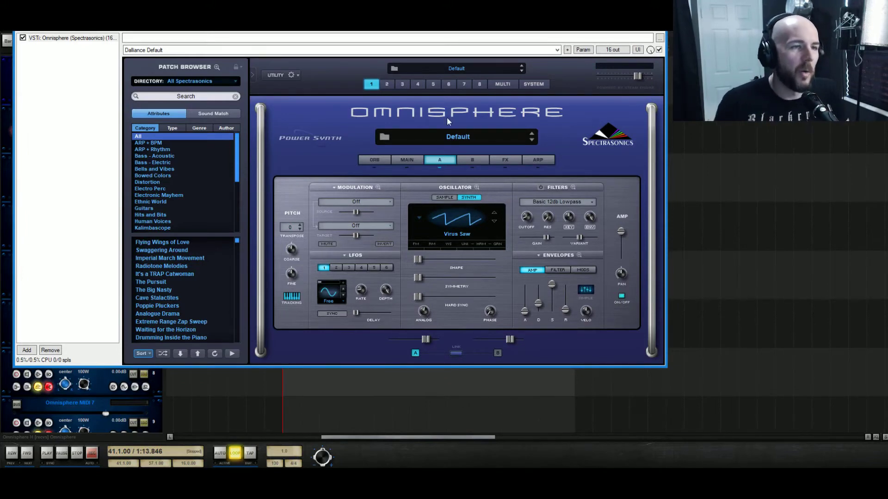
Inspect Omnisphere's multi mixer and the effect racks on its aux channels.
{"action": "left_click", "coordinate": [500, 86]}
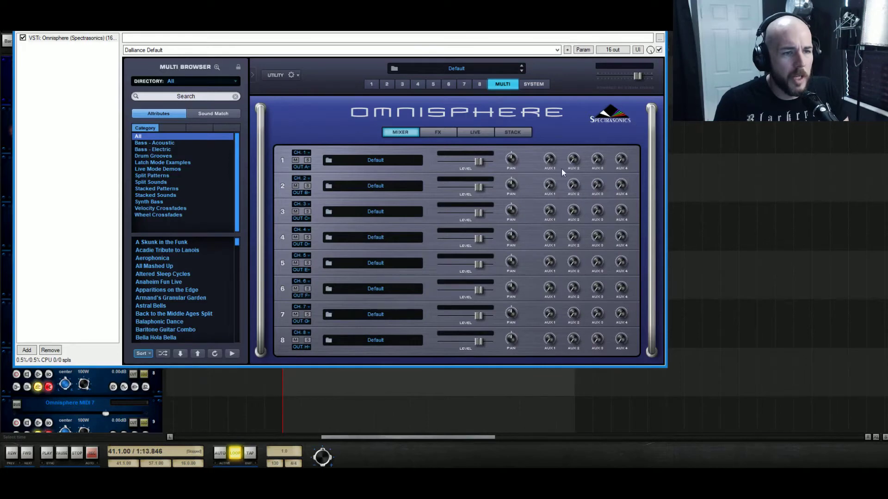
{"action": "left_click", "coordinate": [448, 133]}
{"action": "left_click", "coordinate": [486, 169]}
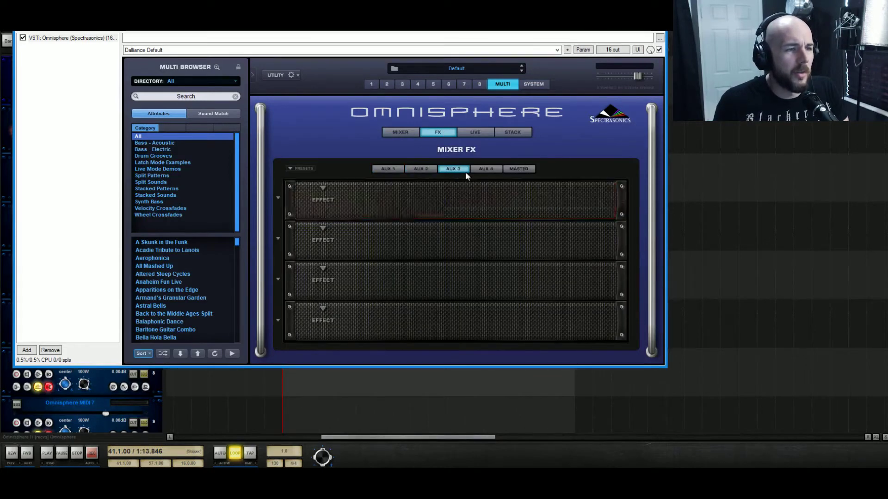
{"action": "left_click", "coordinate": [420, 169]}
{"action": "left_click", "coordinate": [382, 167]}
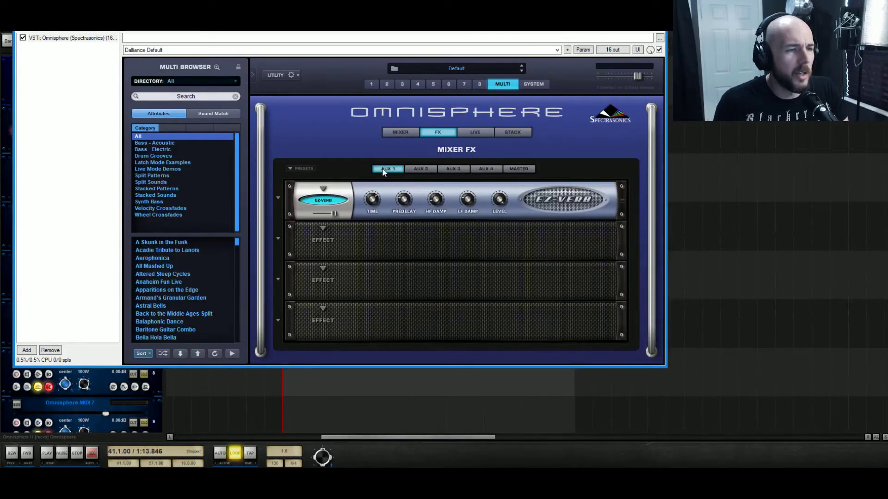
Load the acoustic piano patch LA Custom C7 - Wash from the Keyscape Library into part 1.
{"action": "left_click", "coordinate": [371, 85]}
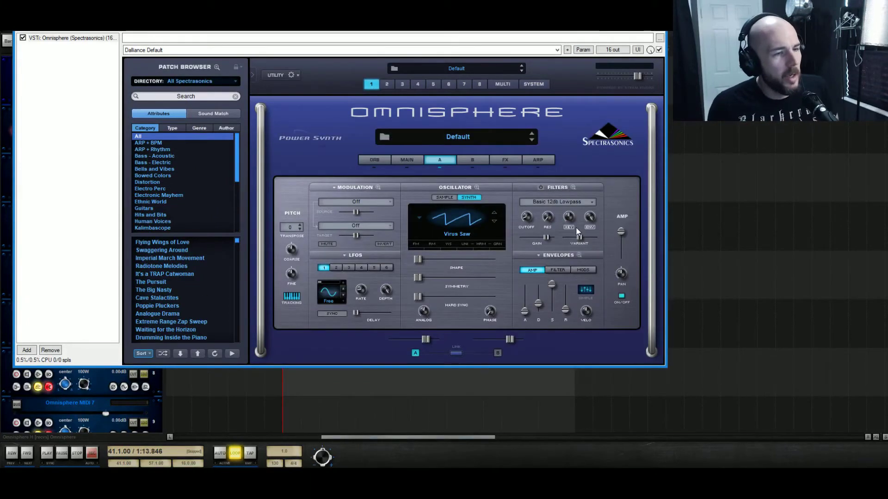
{"action": "left_click", "coordinate": [383, 137]}
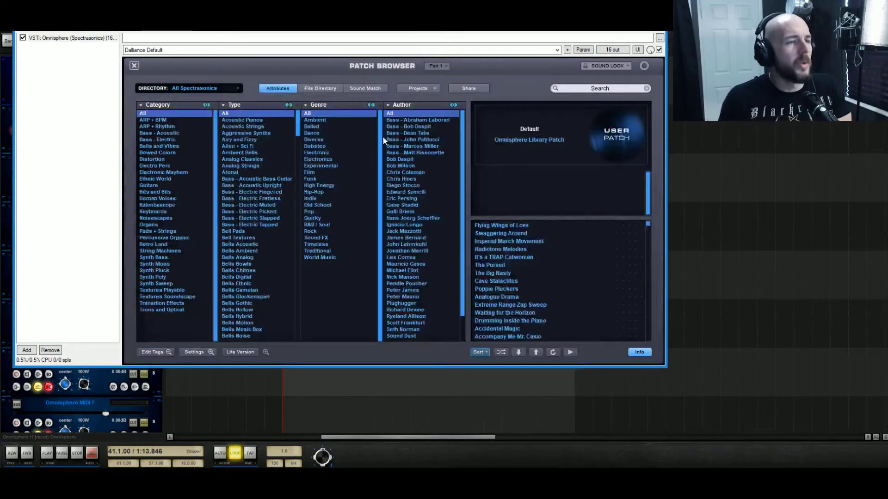
{"action": "left_click", "coordinate": [196, 88]}
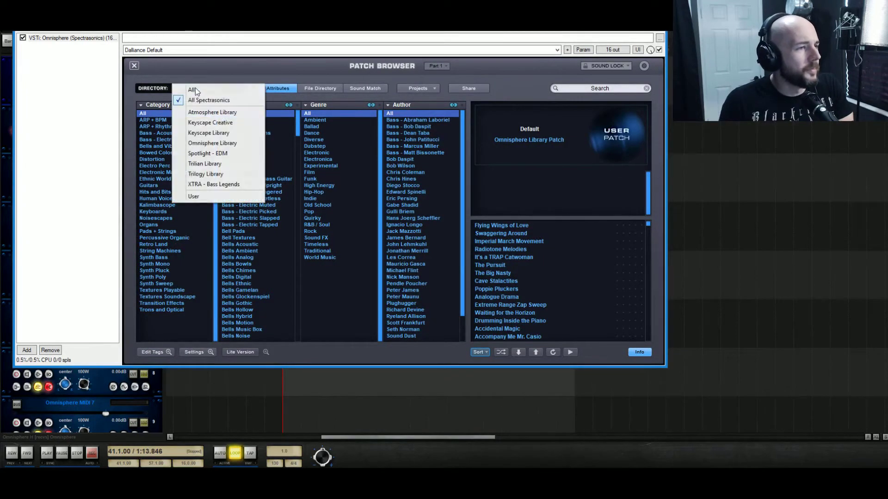
{"action": "left_click", "coordinate": [228, 133]}
{"action": "left_click", "coordinate": [232, 119]}
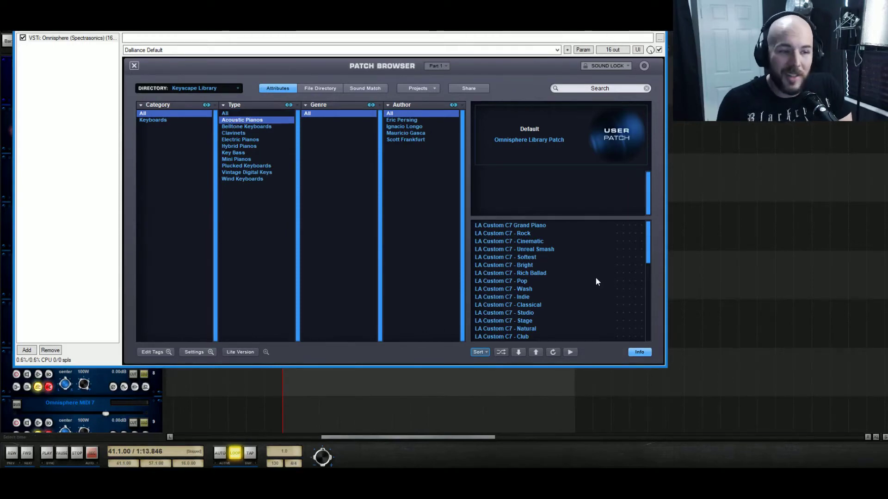
{"action": "scroll", "coordinate": [577, 275], "scroll_direction": "down", "scroll_amount": 5}
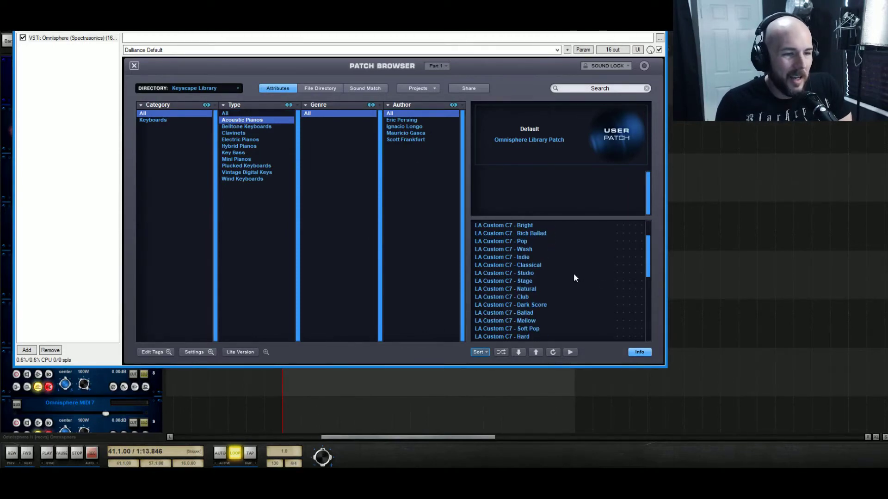
{"action": "left_click", "coordinate": [530, 249]}
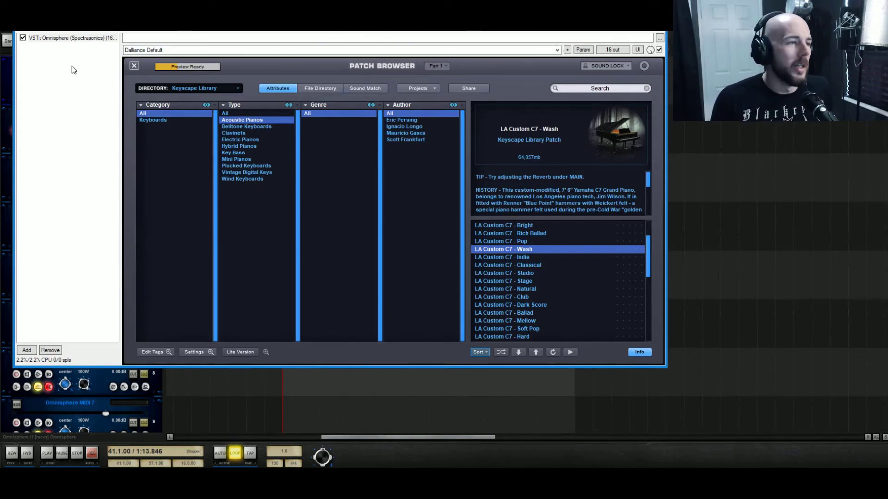
{"action": "left_click", "coordinate": [134, 66]}
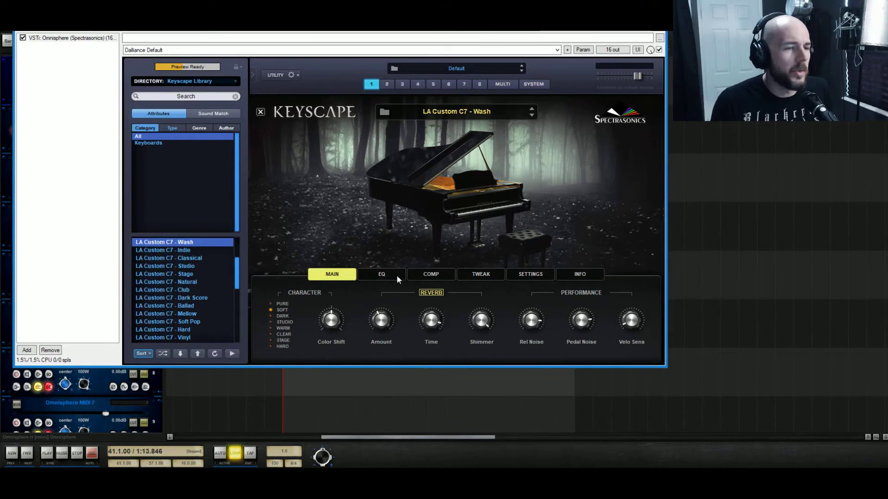
Leave the Keyscape interface, inspect the piano patch's common and aux effect racks, and close the plugin window.
{"action": "left_click", "coordinate": [260, 114]}
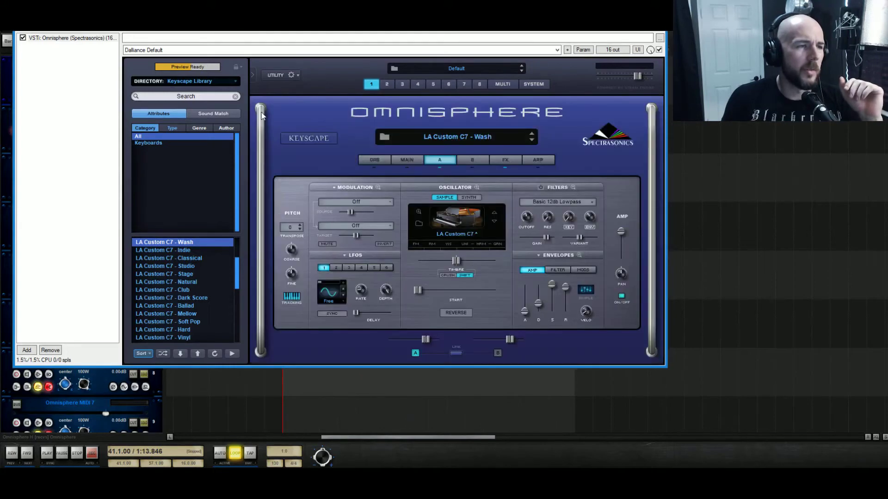
{"action": "left_click", "coordinate": [506, 160]}
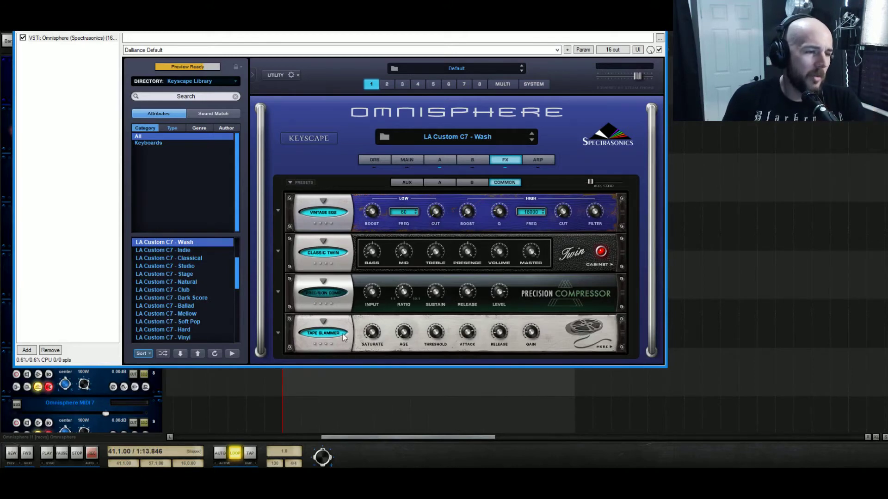
{"action": "left_click", "coordinate": [407, 183]}
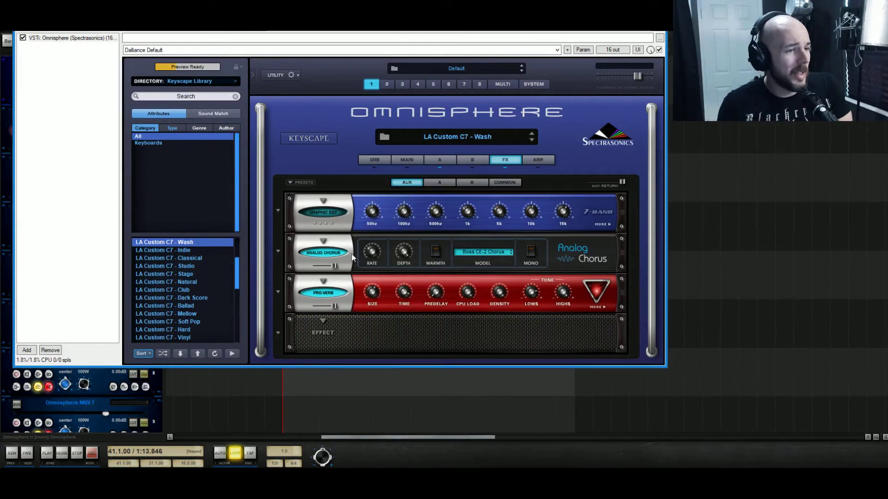
{"action": "left_click", "coordinate": [658, 28]}
Inspect the Eos 2 reverb in the Vocal Reverb track's effect chain and close its window.
{"action": "scroll", "coordinate": [90, 131], "scroll_direction": "up", "scroll_amount": 2}
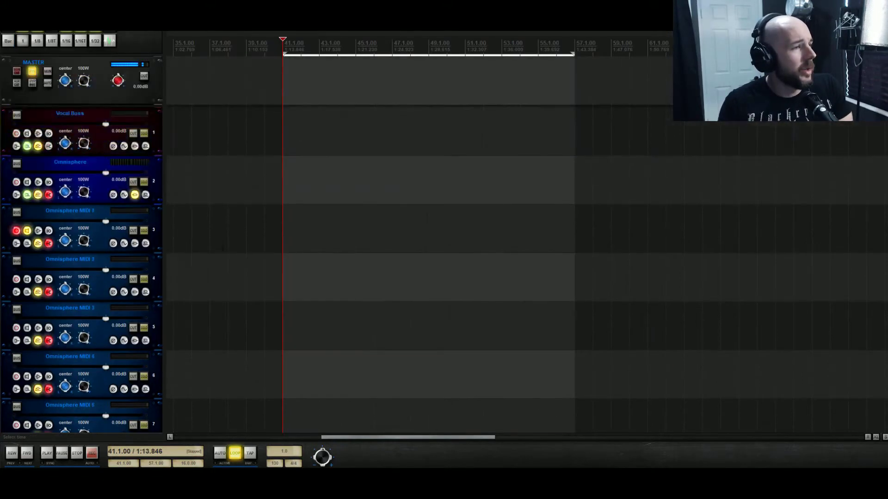
{"action": "scroll", "coordinate": [188, 239], "scroll_direction": "down", "scroll_amount": 13}
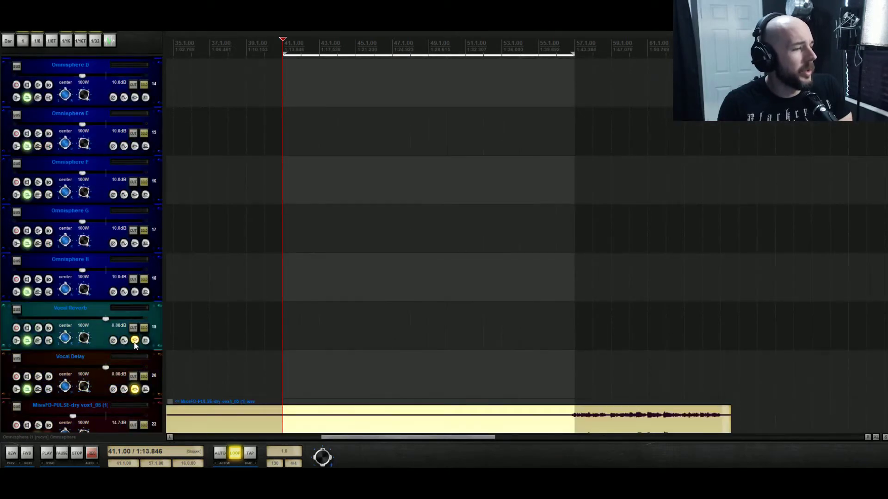
{"action": "left_click", "coordinate": [134, 342]}
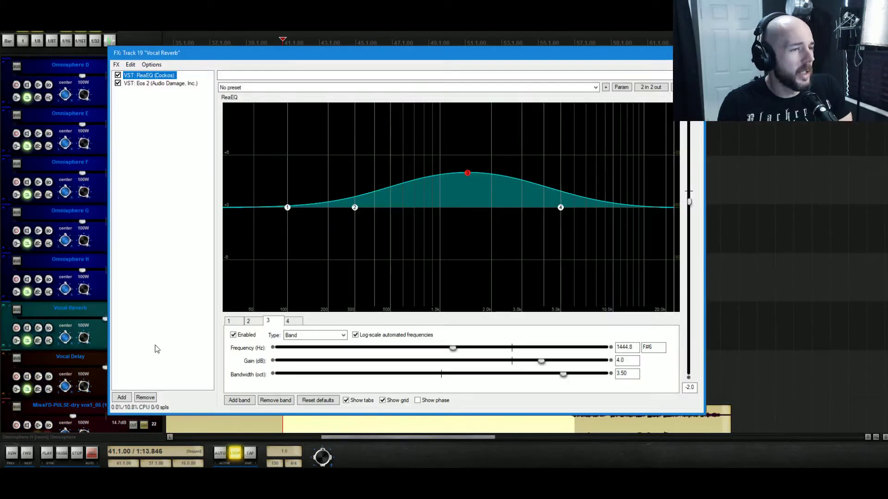
{"action": "left_click", "coordinate": [160, 83]}
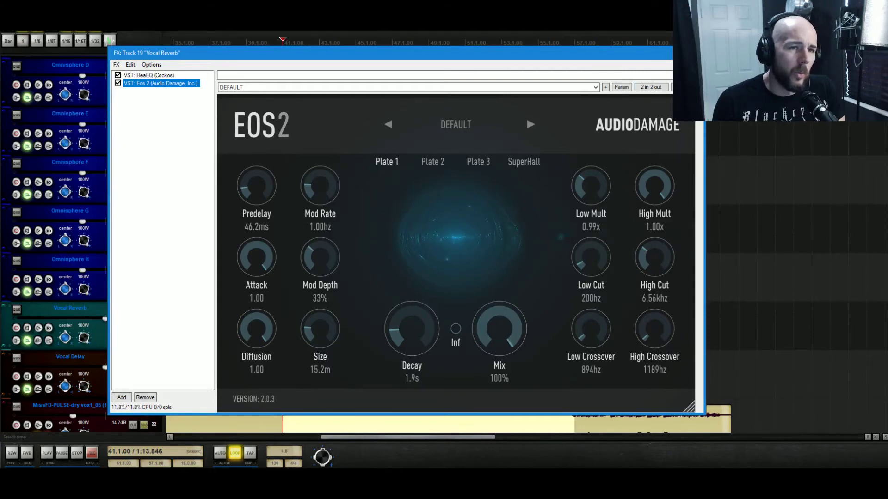
{"action": "left_click", "coordinate": [695, 53]}
{"action": "scroll", "coordinate": [276, 210], "scroll_direction": "down", "scroll_amount": 3}
{"action": "scroll", "coordinate": [259, 214], "scroll_direction": "up", "scroll_amount": 10}
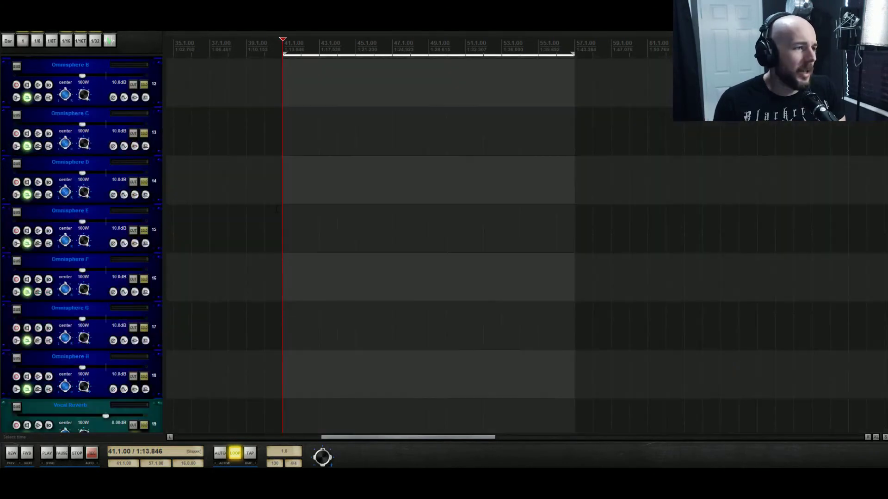
Inspect the layer A oscillator settings of the LA Custom C7 - Wash patch in Omnisphere and close the plugin window.
{"action": "scroll", "coordinate": [240, 220], "scroll_direction": "up", "scroll_amount": 4}
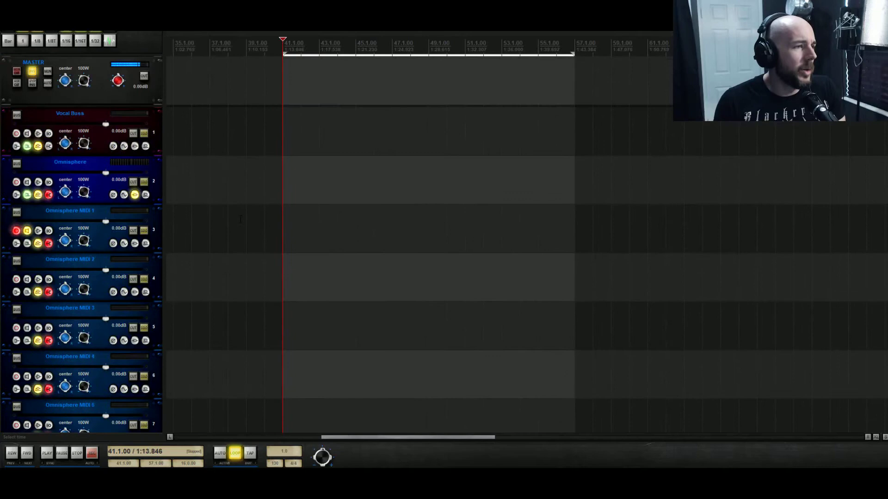
{"action": "left_click", "coordinate": [135, 194]}
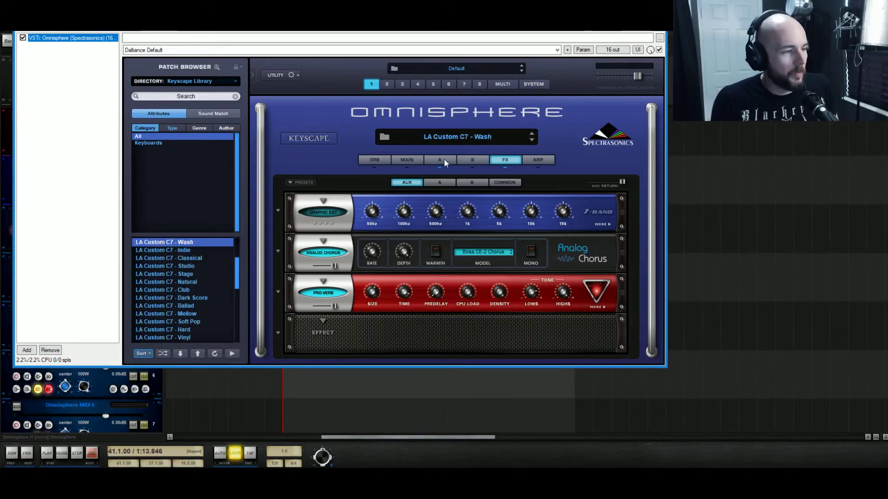
{"action": "left_click", "coordinate": [444, 159]}
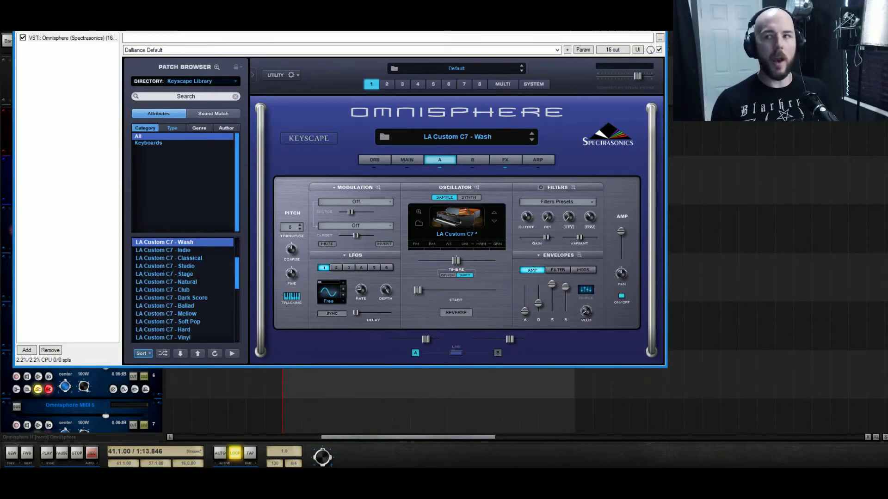
{"action": "key", "text": "Escape"}
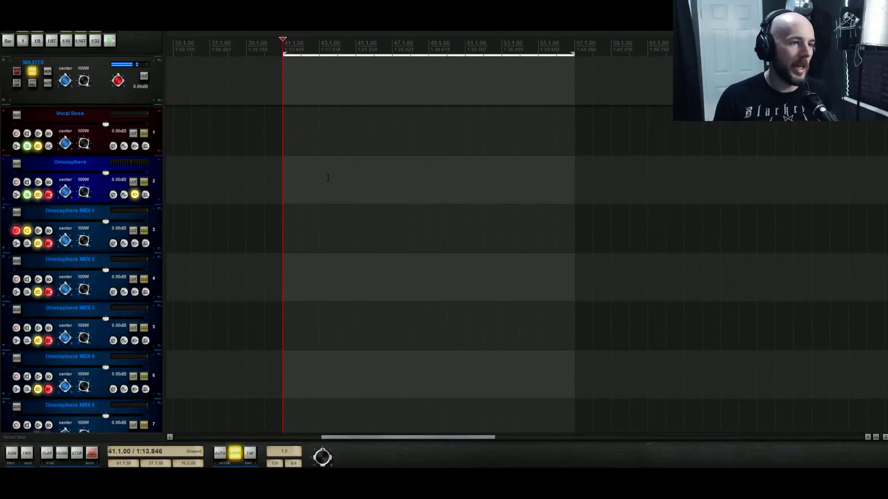
Audition the vocal tracks several times over the loop from bar 41 to bar 57.
{"action": "scroll", "coordinate": [329, 178], "scroll_direction": "down", "scroll_amount": 10}
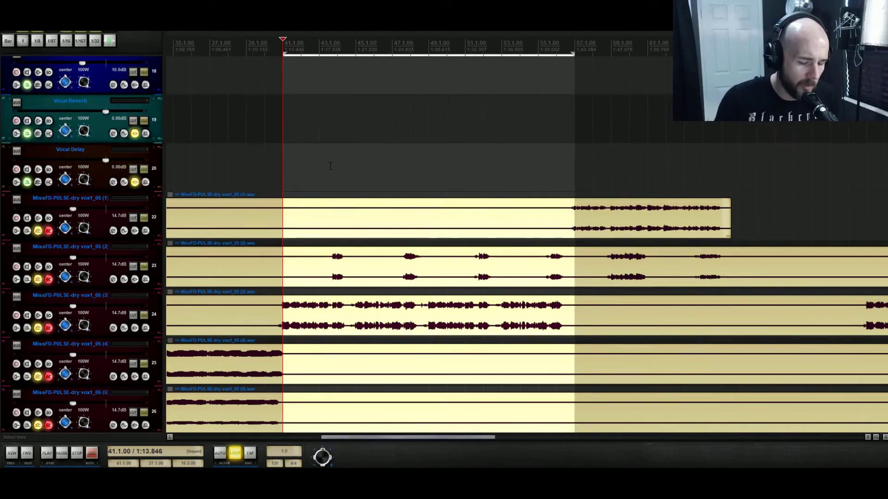
{"action": "key", "text": "space"}
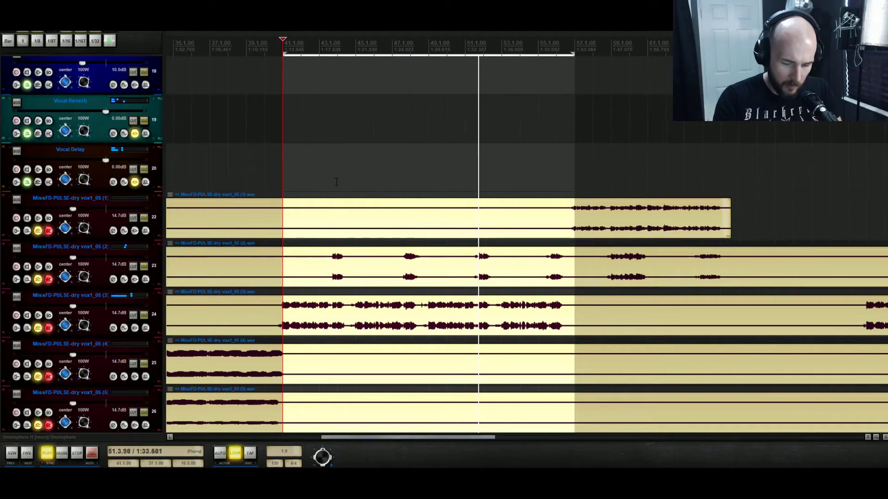
{"action": "key", "text": "space"}
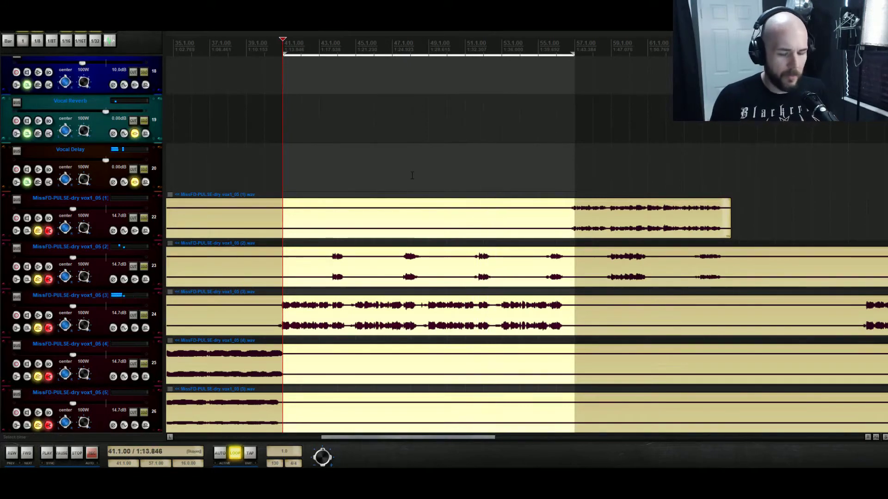
{"action": "scroll", "coordinate": [412, 175], "scroll_direction": "down", "scroll_amount": 1}
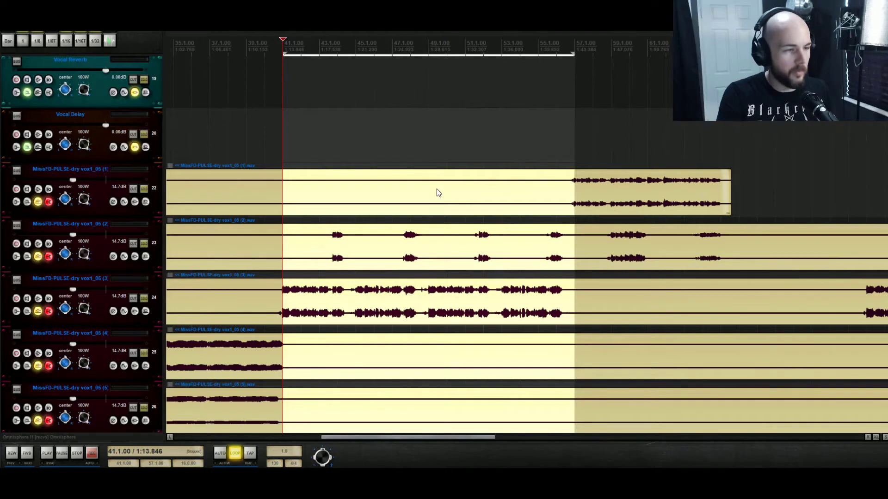
{"action": "key", "text": "space"}
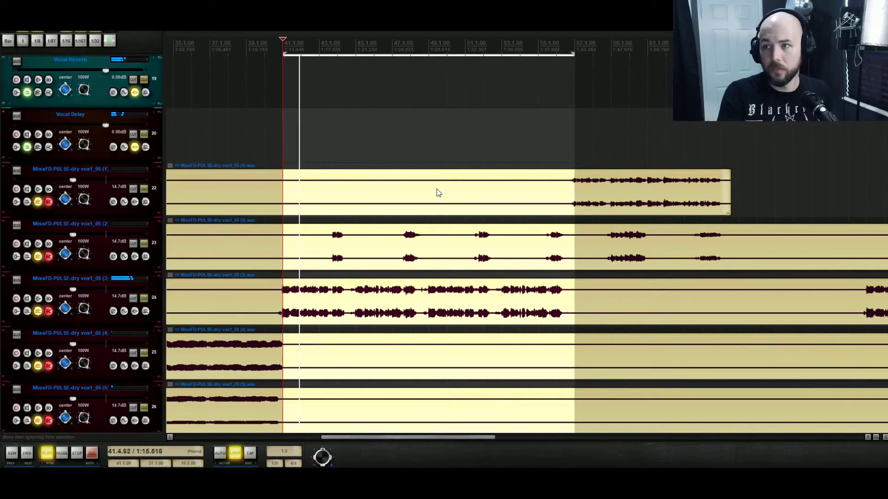
{"action": "key", "text": "space"}
{"action": "key", "text": "space"}
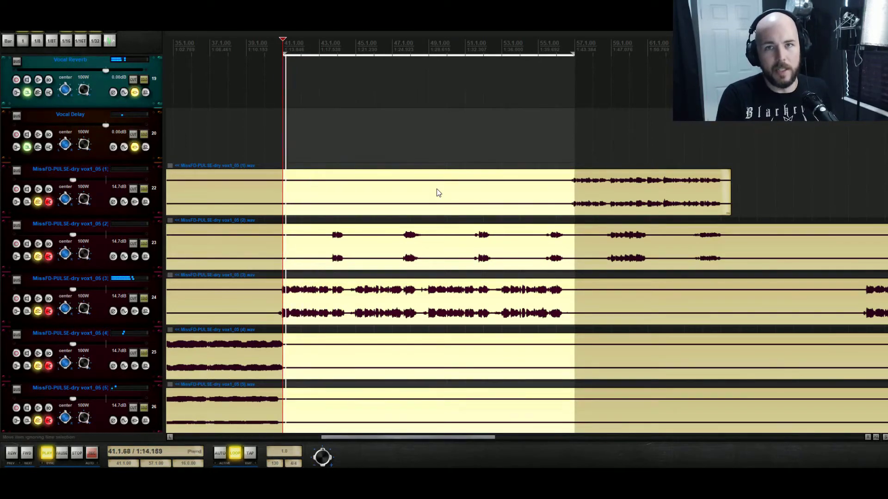
{"action": "key", "text": "space"}
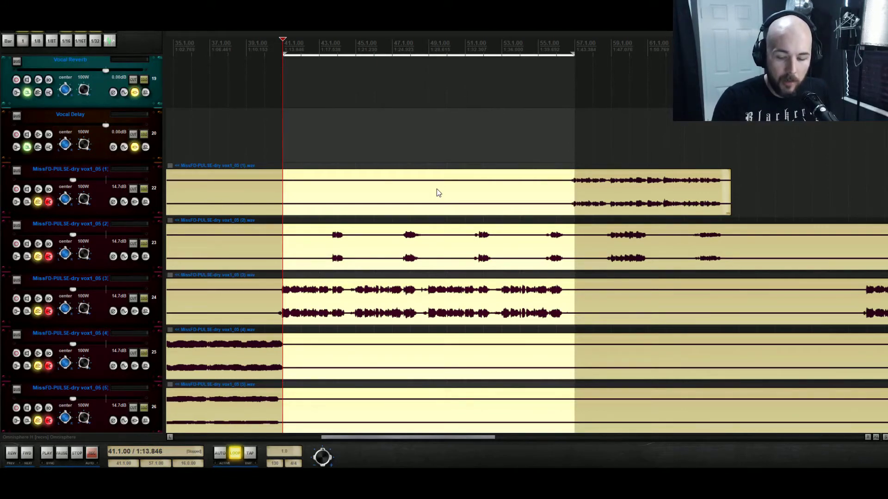
{"action": "key", "text": "space"}
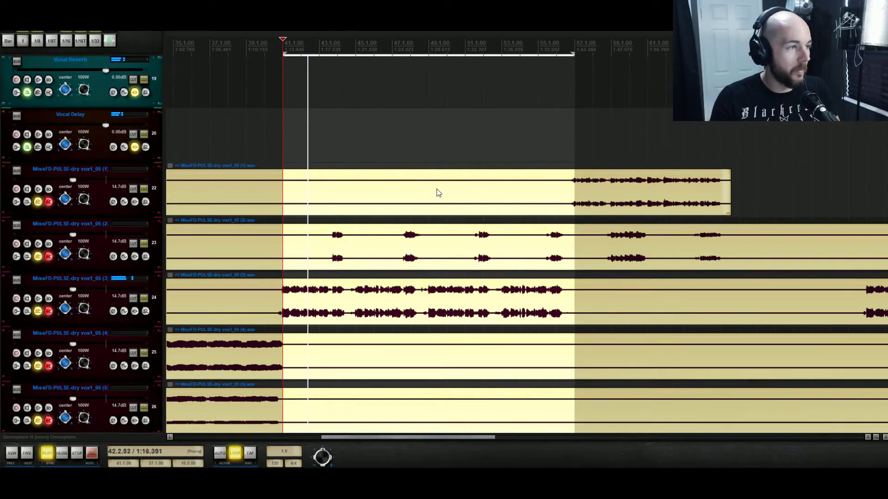
{"action": "key", "text": "space"}
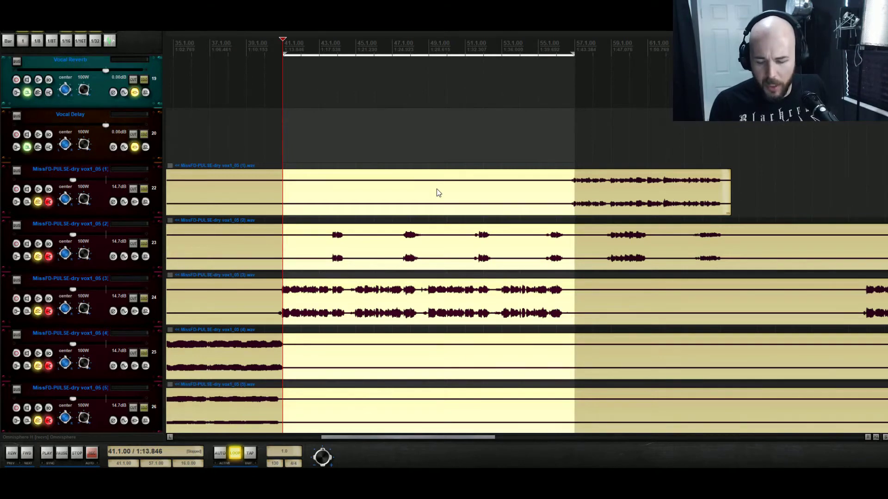
{"action": "key", "text": "space"}
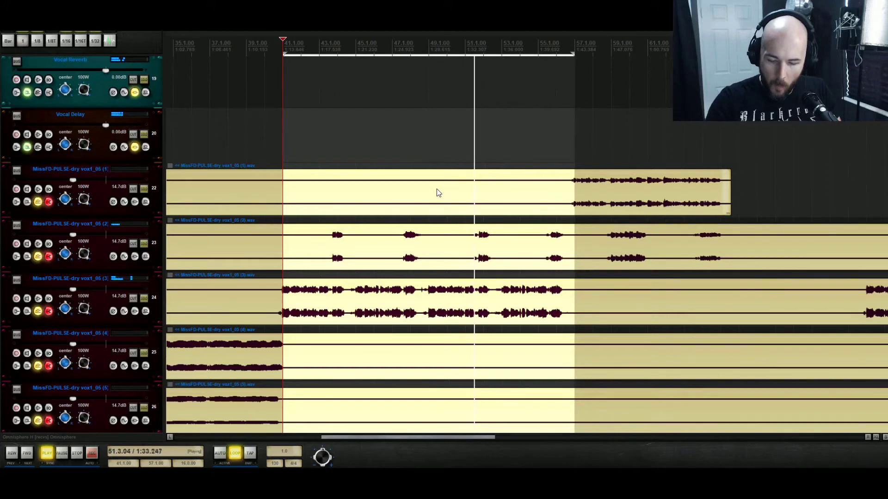
{"action": "key", "text": "space"}
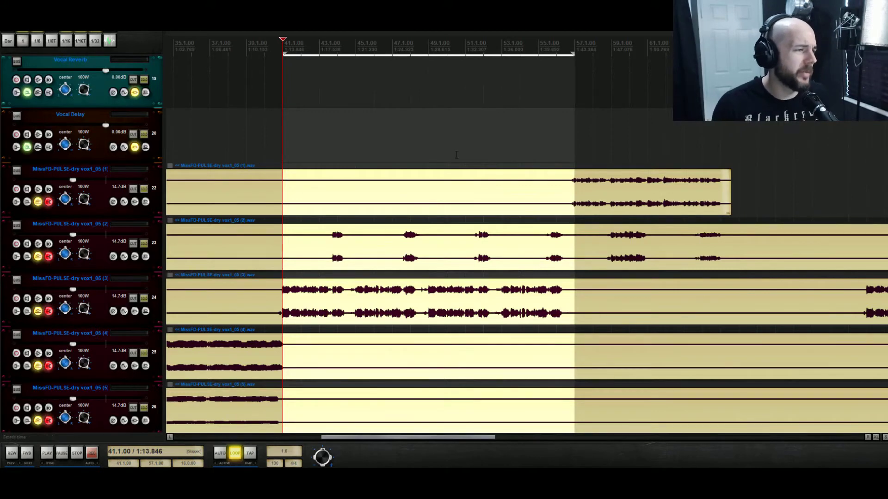
Move the edit cursor to bar 25, where the sustained vocal layers begin, and play that passage briefly.
{"action": "left_click_drag", "start_coordinate": [430, 437], "coordinate": [336, 438]}
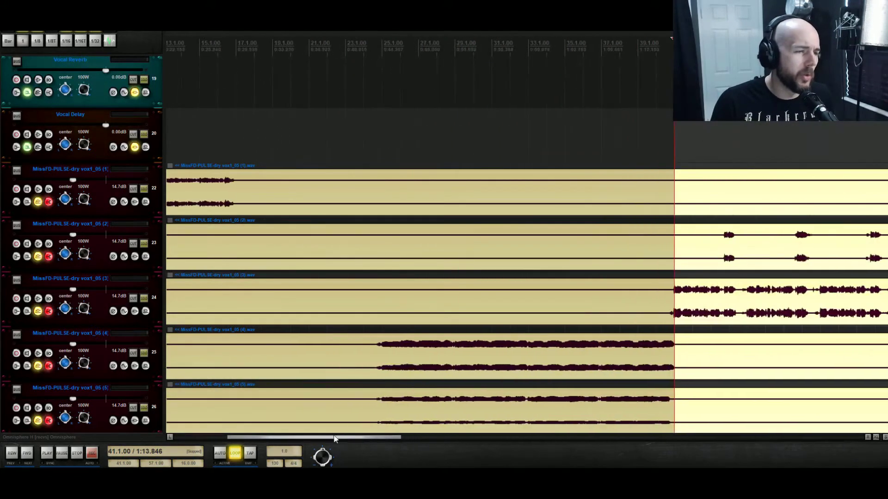
{"action": "left_click", "coordinate": [382, 149]}
{"action": "key", "text": "space"}
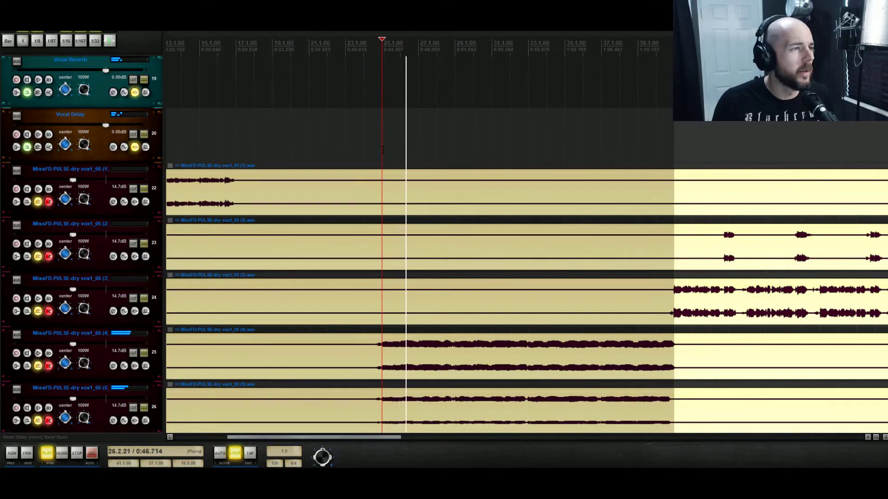
{"action": "key", "text": "space"}
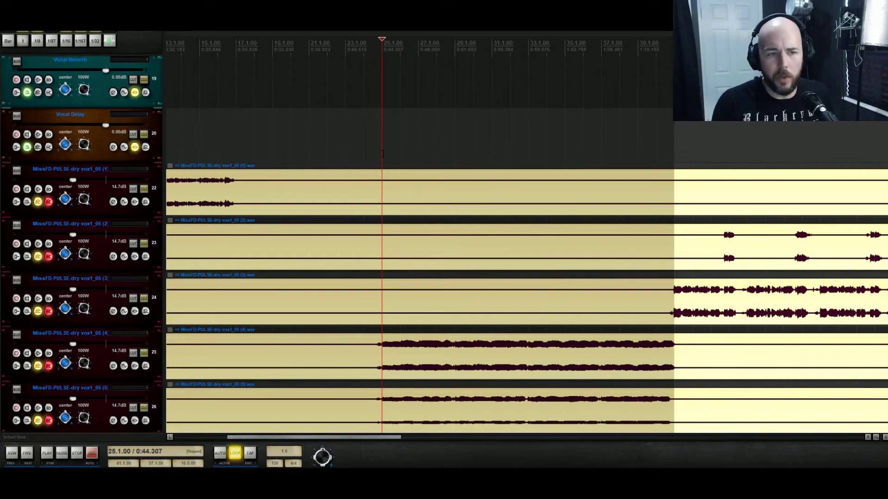
Return the edit cursor to bar 41 at the loop start and repeatedly play the vocals from there, stopping between passes.
{"action": "scroll", "coordinate": [382, 153], "scroll_direction": "down", "scroll_amount": 3}
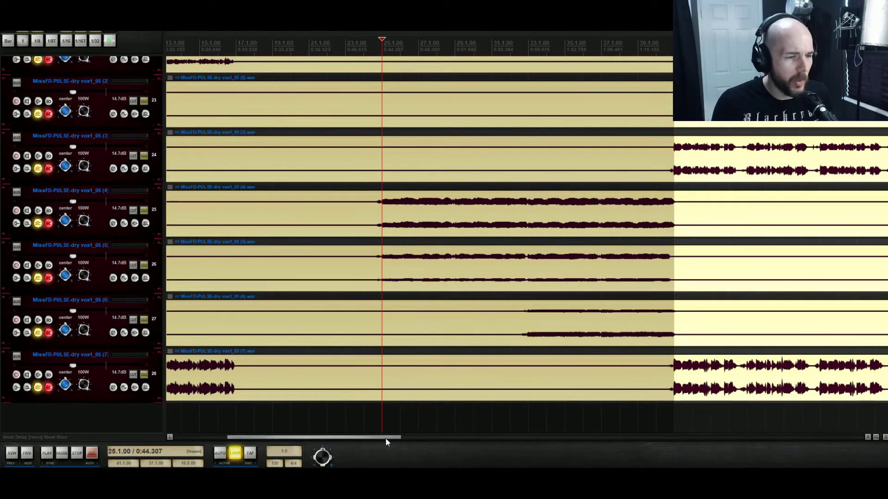
{"action": "left_click_drag", "start_coordinate": [386, 437], "coordinate": [442, 447]}
{"action": "scroll", "coordinate": [492, 255], "scroll_direction": "up", "scroll_amount": 3}
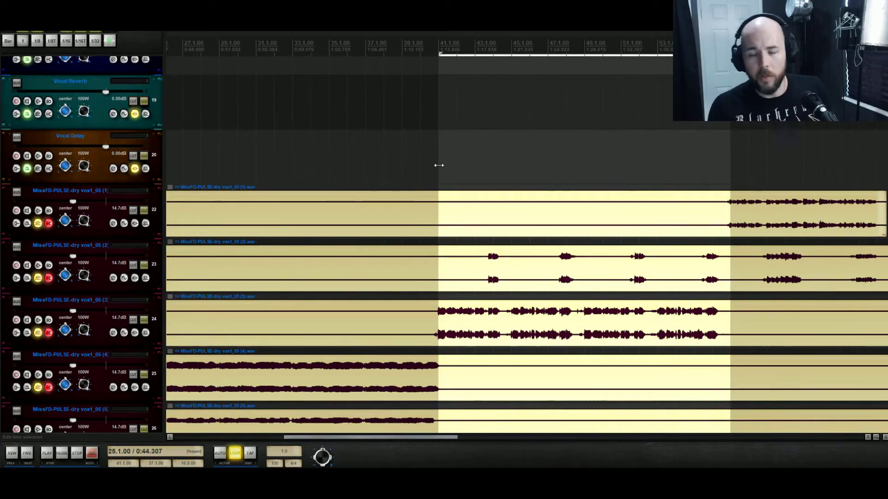
{"action": "left_click", "coordinate": [439, 165]}
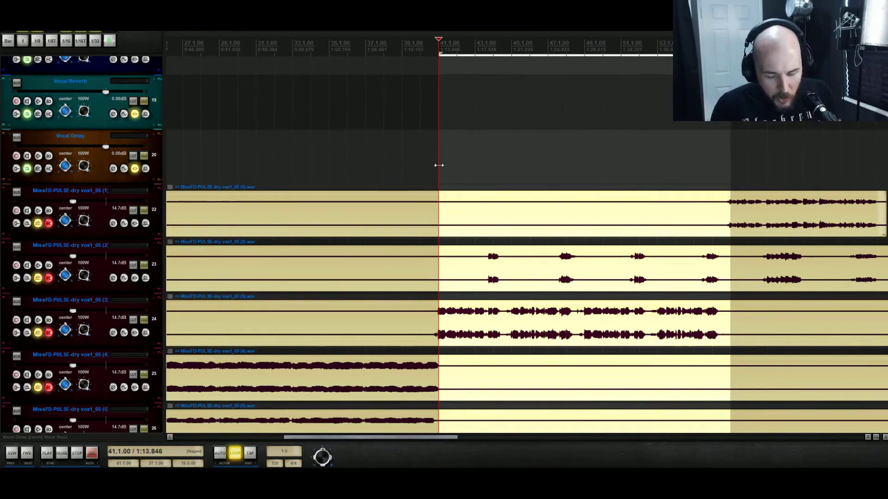
{"action": "key", "text": "space"}
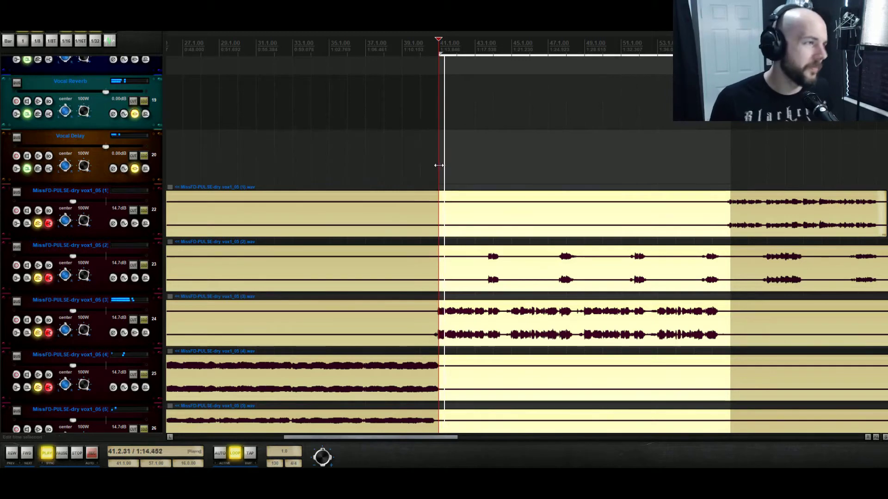
{"action": "key", "text": "space"}
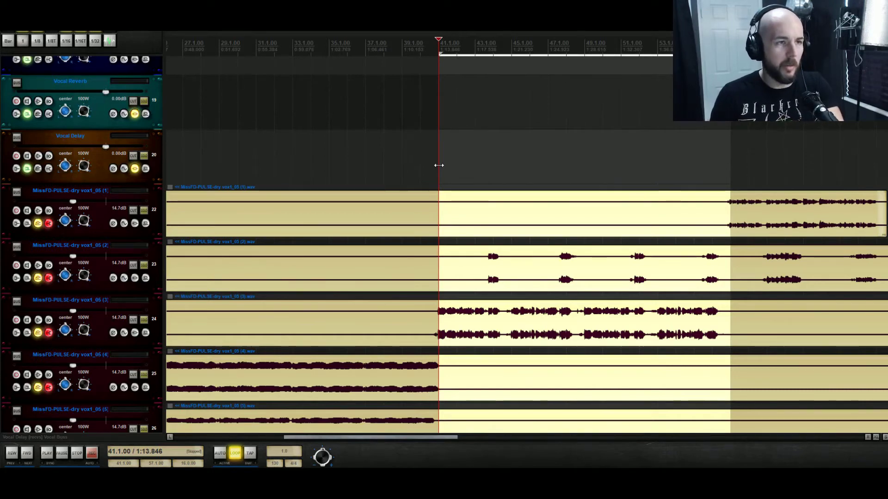
{"action": "key", "text": "space"}
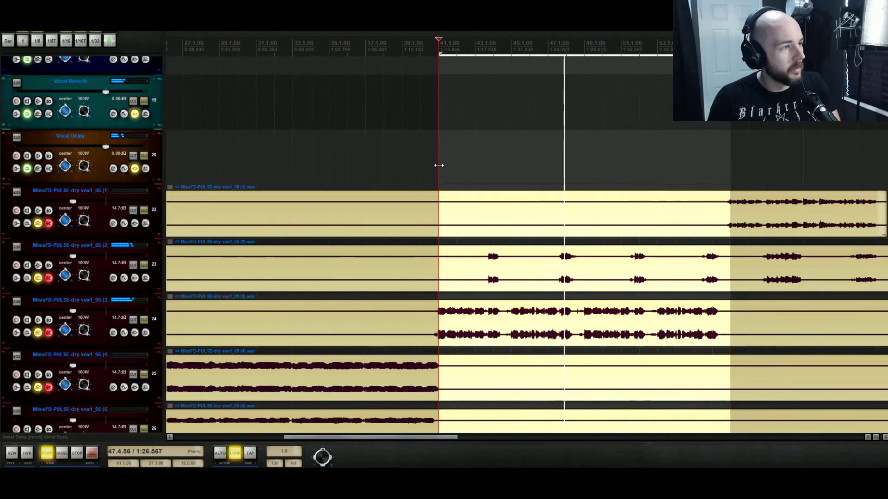
{"action": "key", "text": "space"}
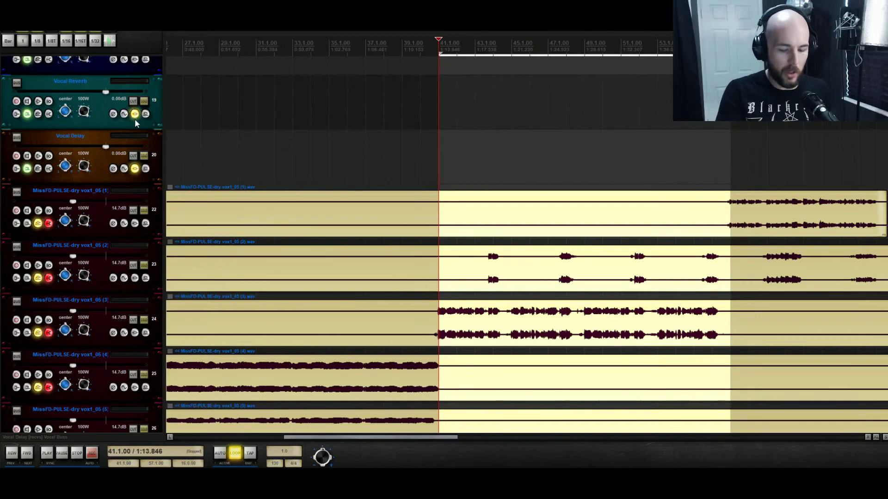
{"action": "key", "text": "space"}
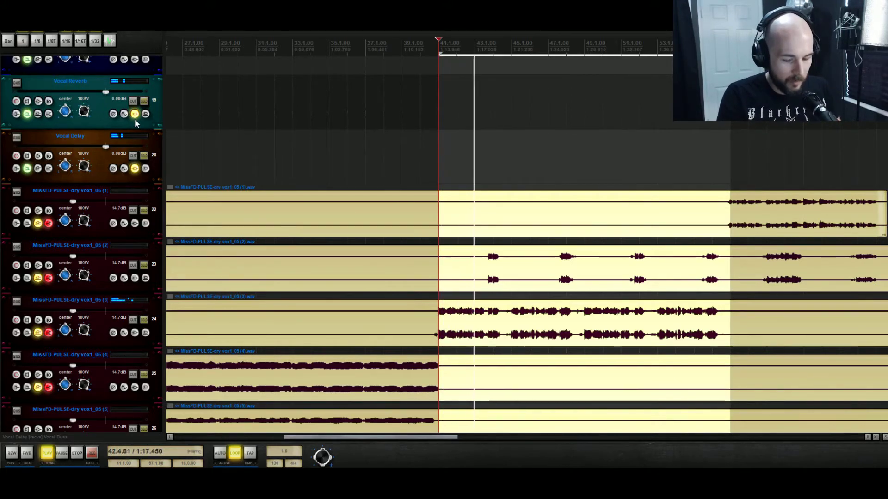
{"action": "key", "text": "space"}
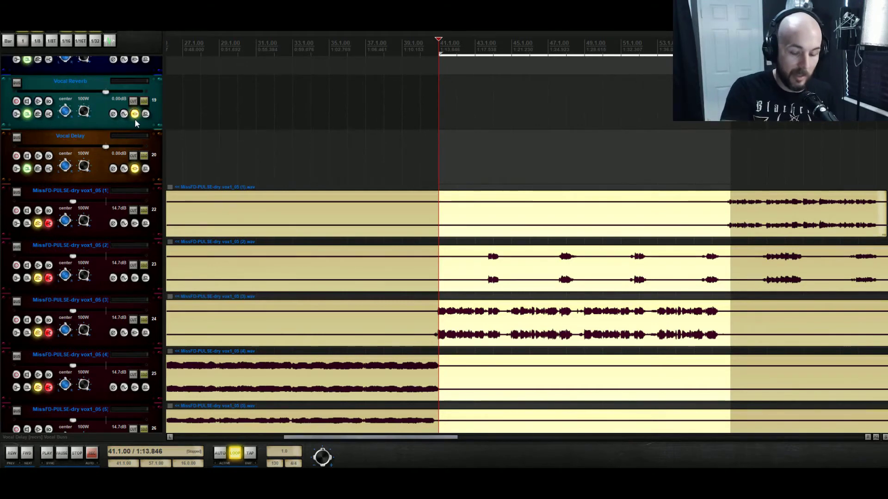
{"action": "key", "text": "space"}
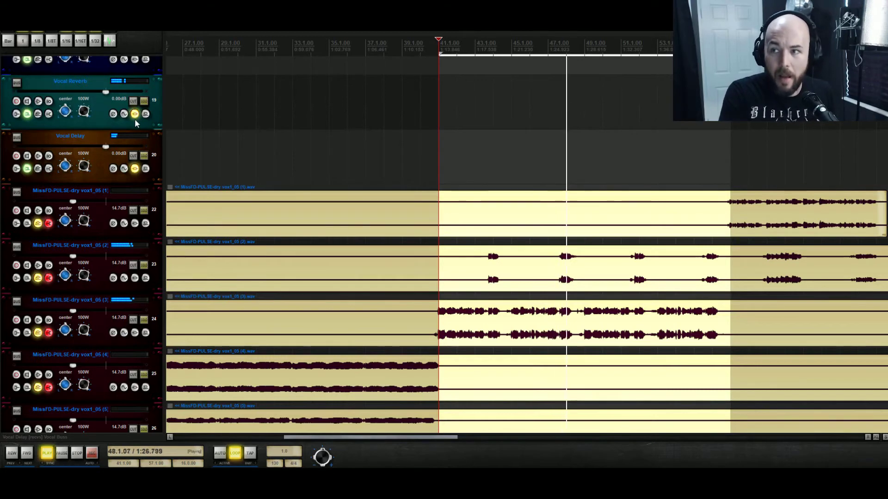
{"action": "key", "text": "space"}
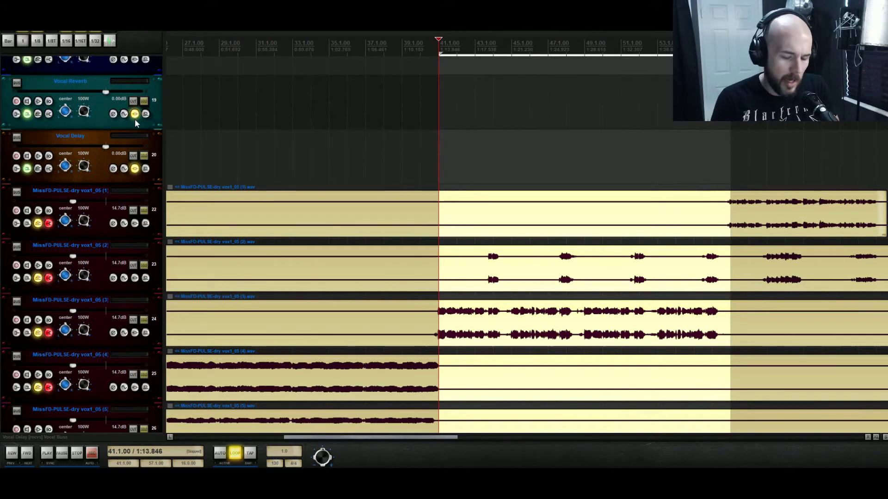
{"action": "key", "text": "space"}
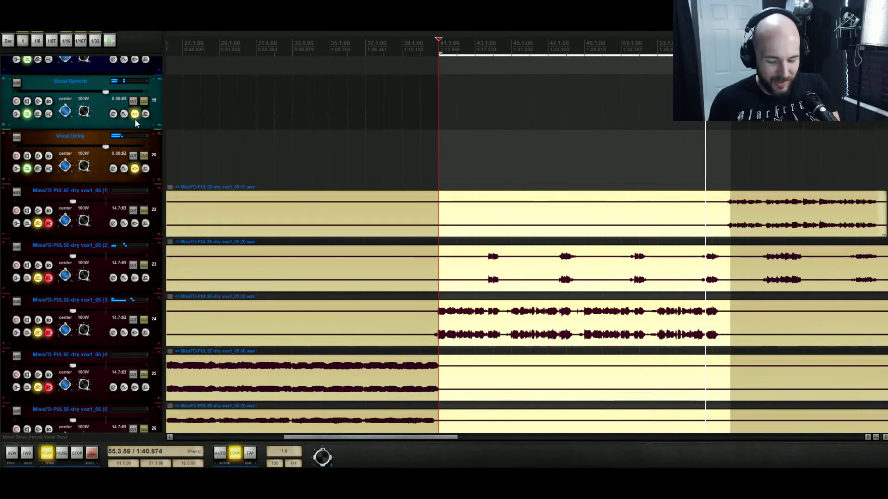
{"action": "key", "text": "space"}
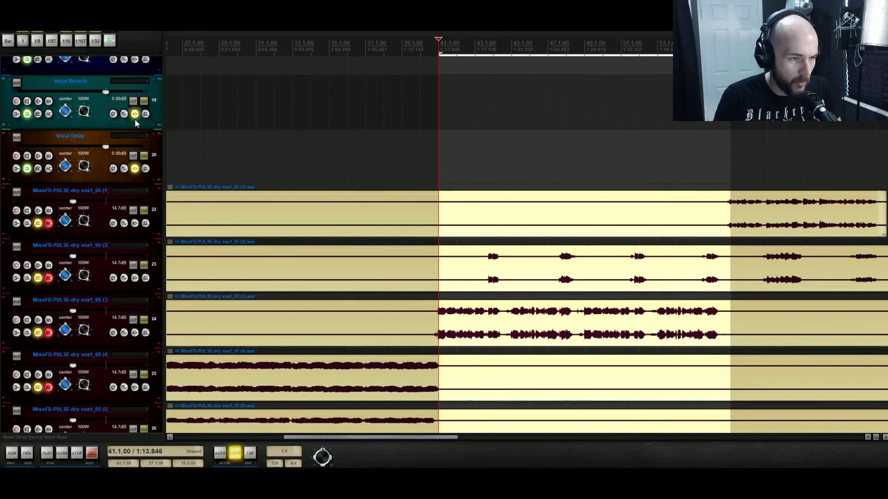
{"action": "key", "text": "space"}
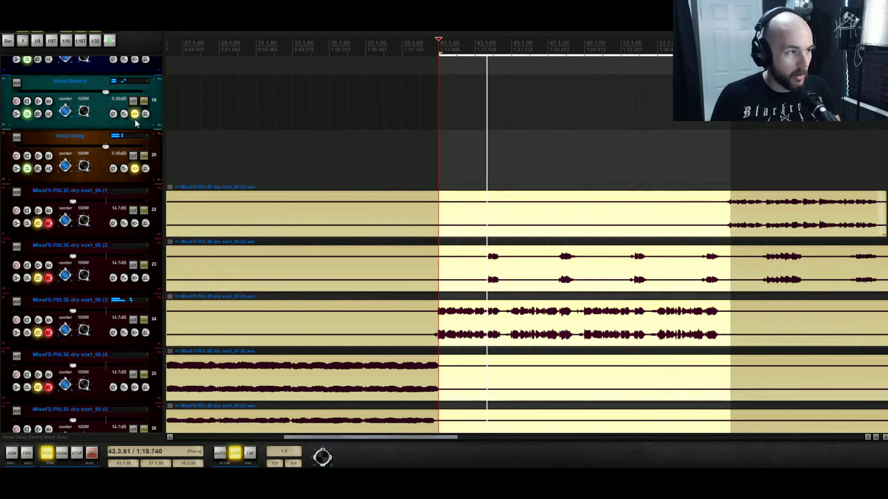
{"action": "key", "text": "space"}
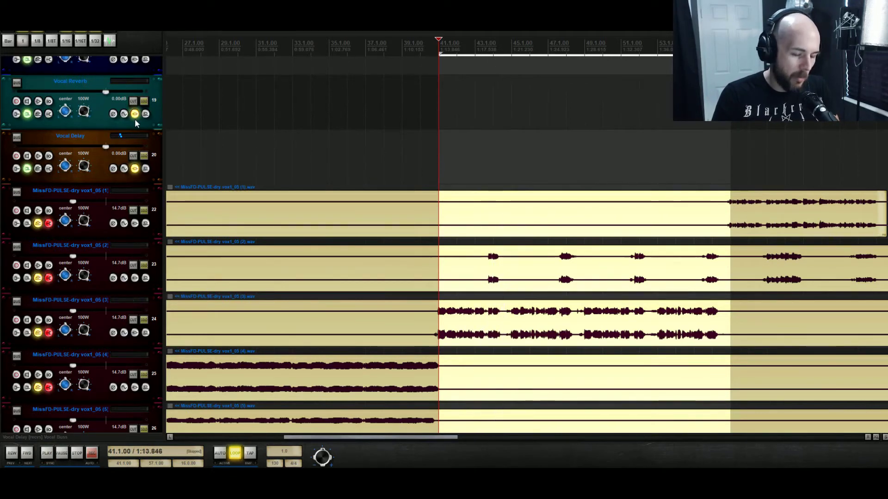
{"action": "key", "text": "space"}
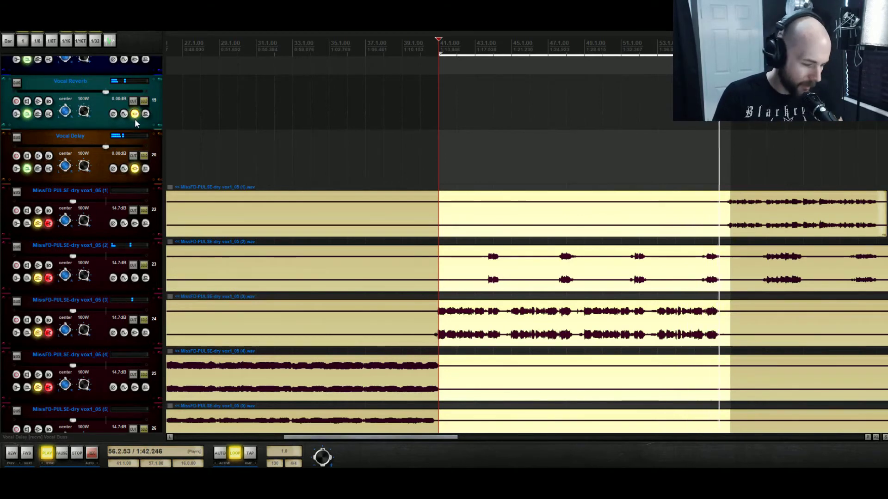
{"action": "key", "text": "space"}
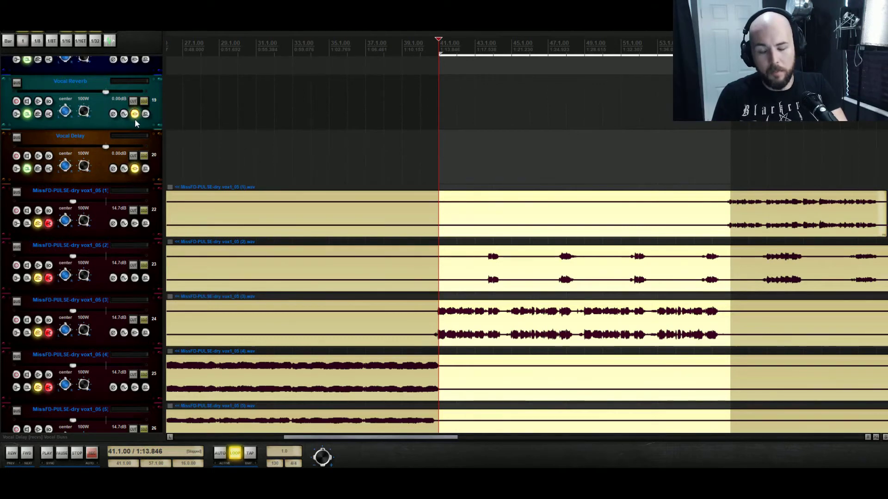
Play the looped vocals from bar 41 through several short and longer passes to find fitting chords.
{"action": "key", "text": "space"}
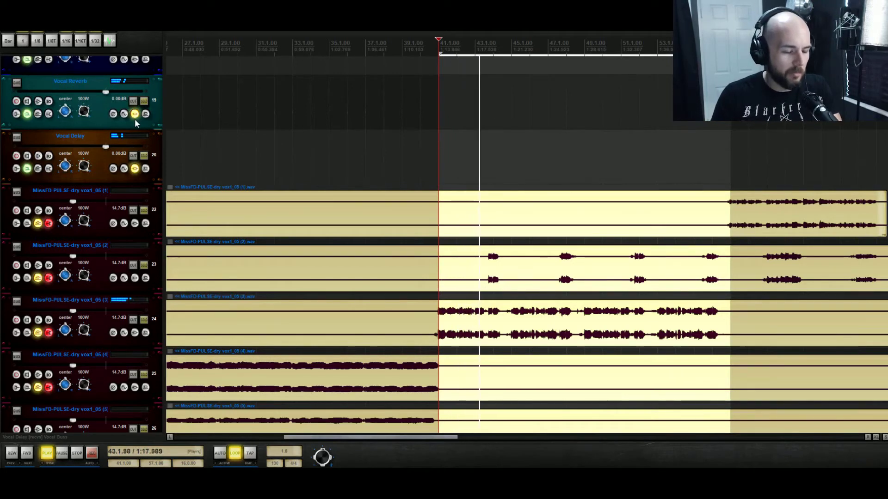
{"action": "key", "text": "space"}
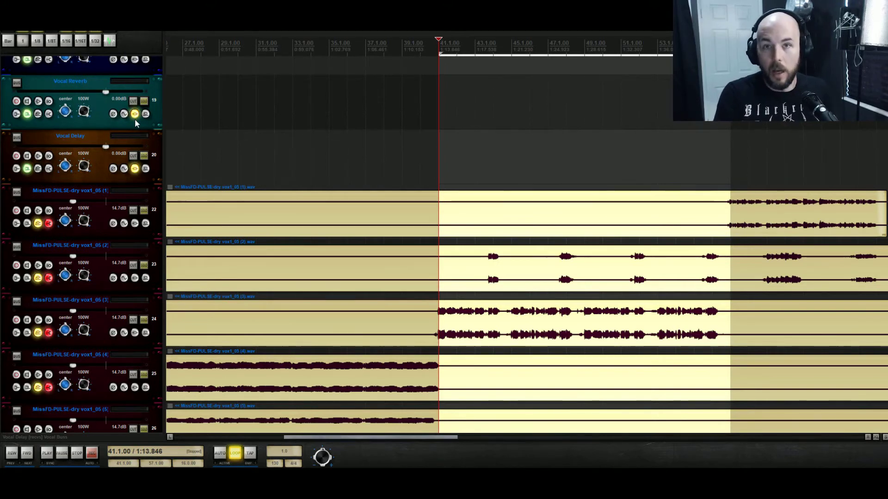
{"action": "key", "text": "space"}
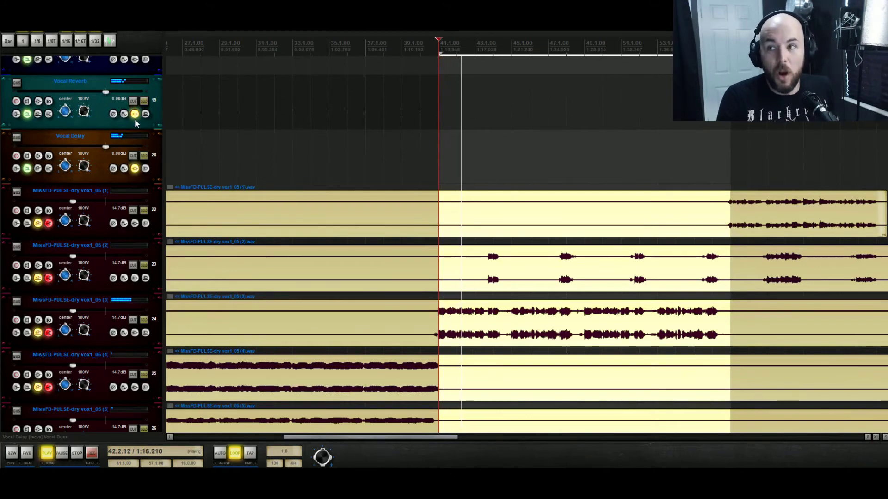
{"action": "key", "text": "space"}
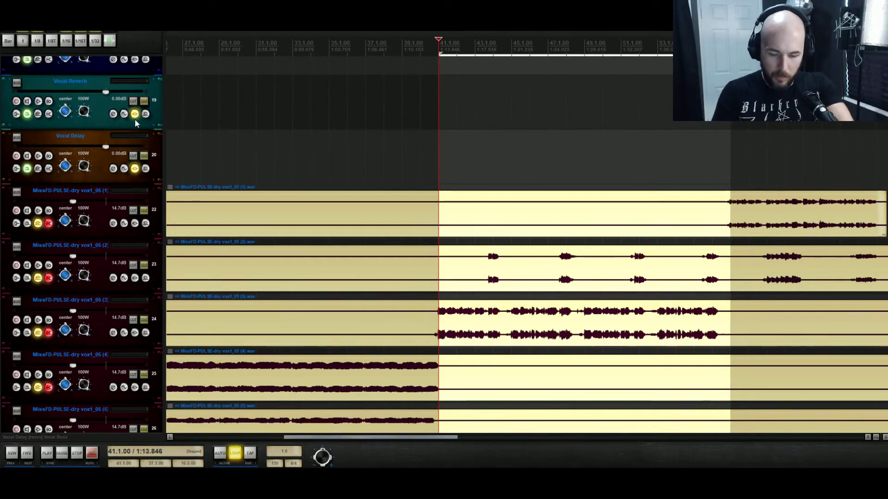
{"action": "key", "text": "space"}
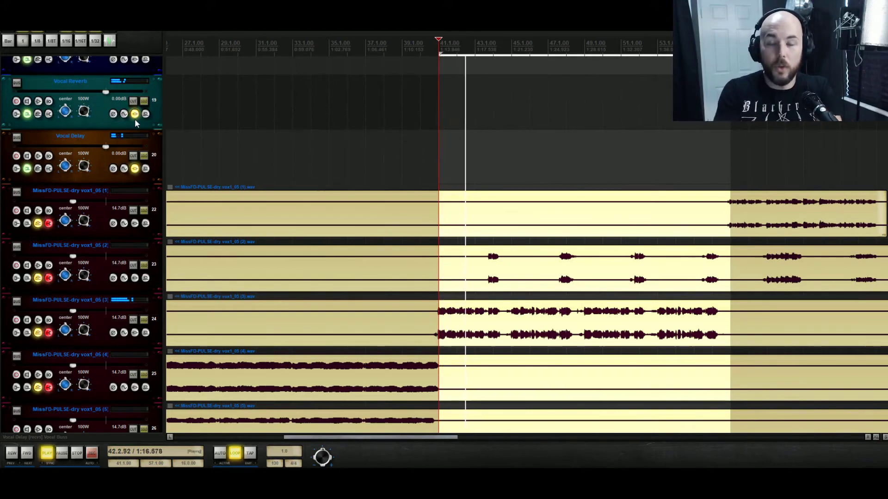
{"action": "key", "text": "space"}
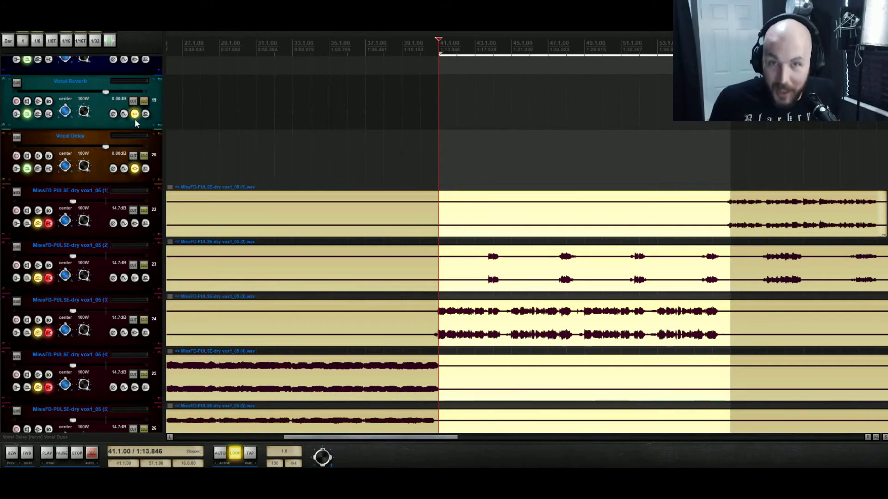
{"action": "key", "text": "space"}
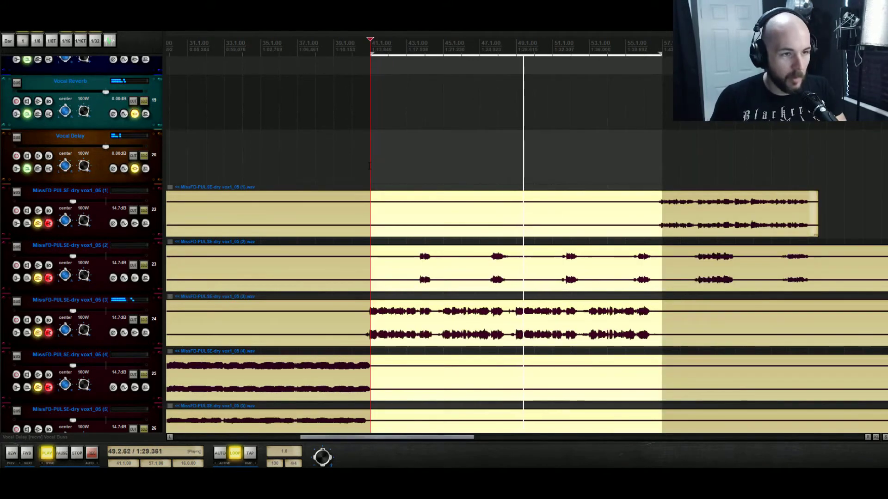
{"action": "key", "text": "space"}
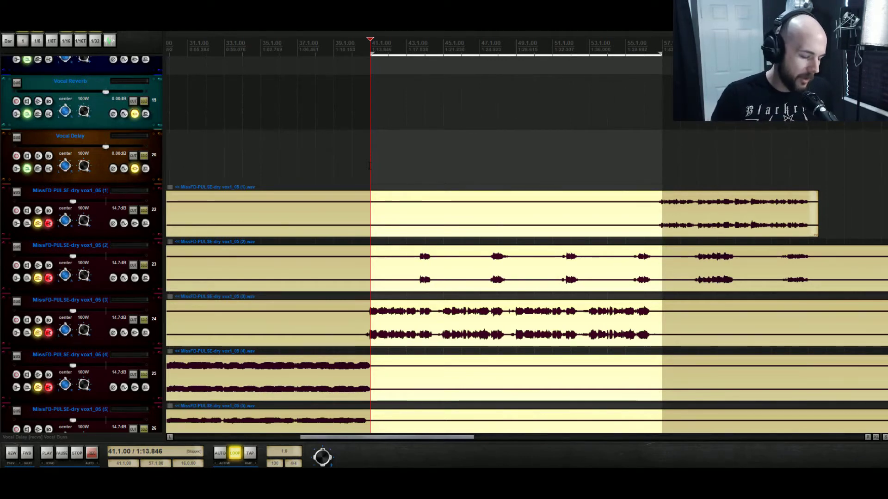
{"action": "key", "text": "space"}
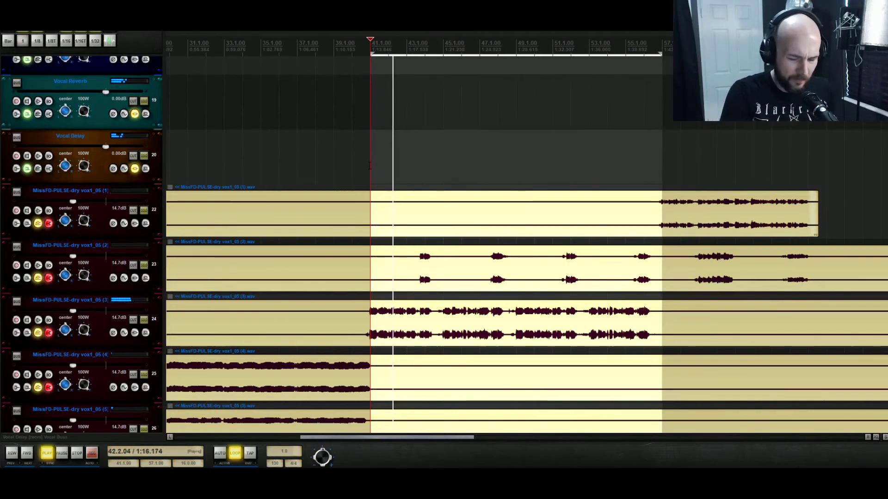
{"action": "key", "text": "space"}
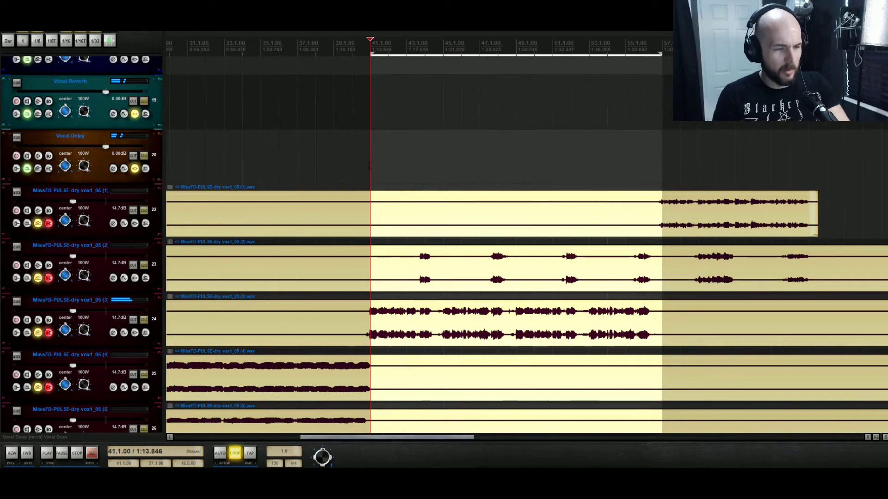
{"action": "key", "text": "space"}
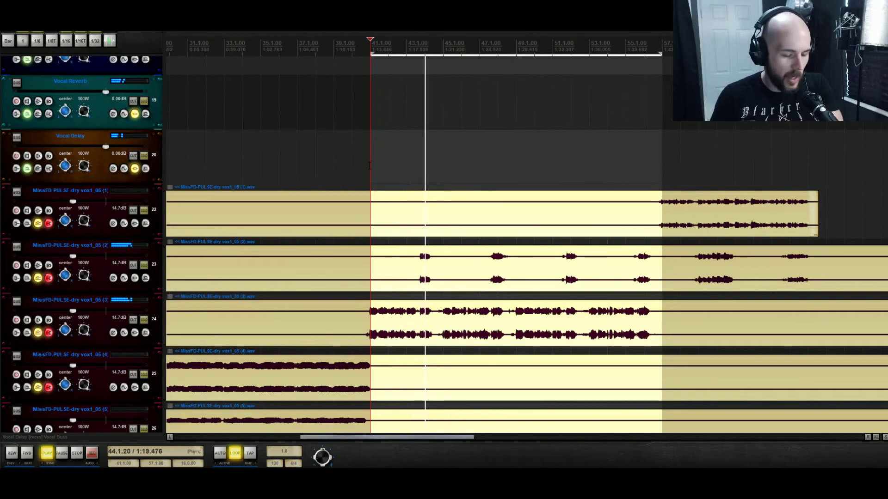
{"action": "key", "text": "space"}
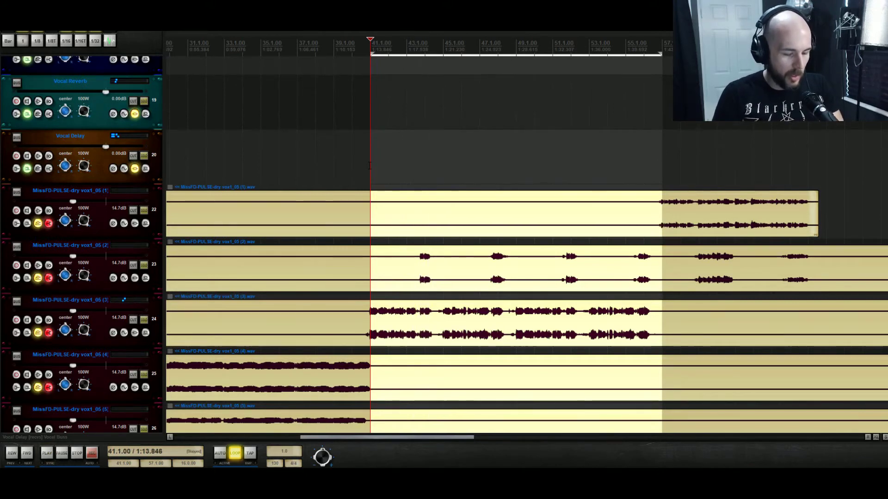
{"action": "key", "text": "space"}
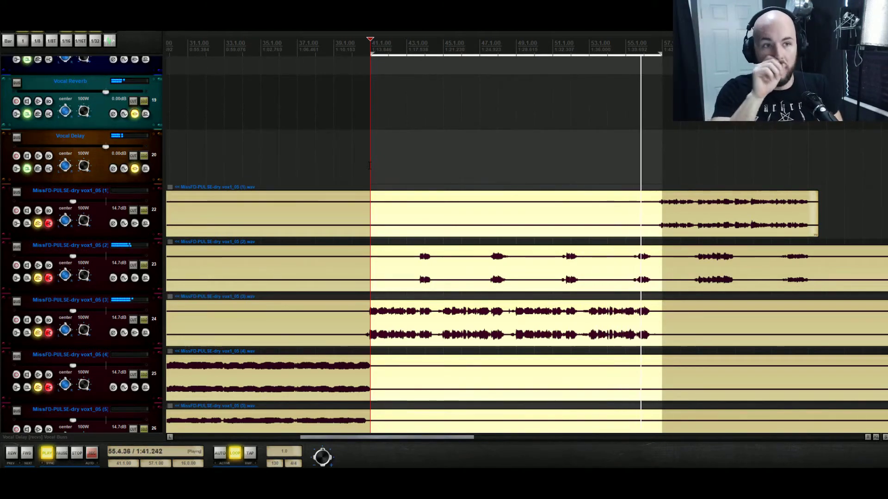
{"action": "key", "text": "space"}
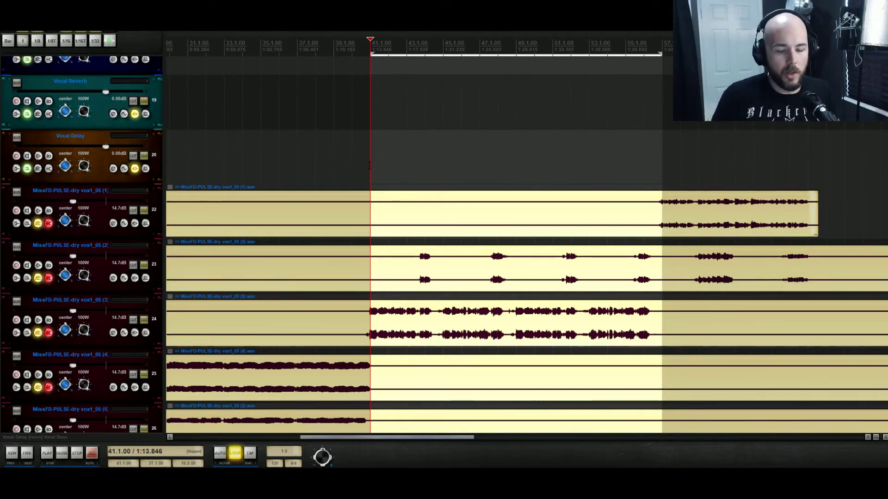
Move the edit cursor to bar 37 and play the vocals from there into the loop section.
{"action": "left_click", "coordinate": [314, 166]}
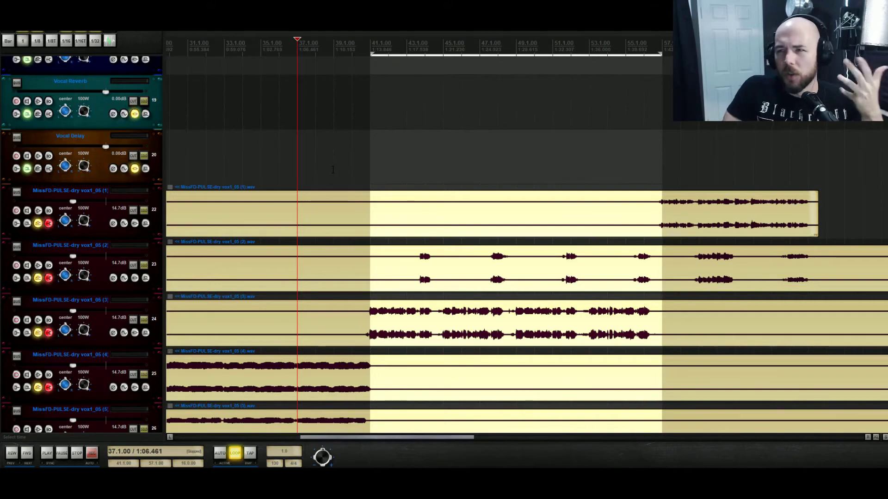
{"action": "scroll", "coordinate": [332, 170], "scroll_direction": "up", "scroll_amount": 1}
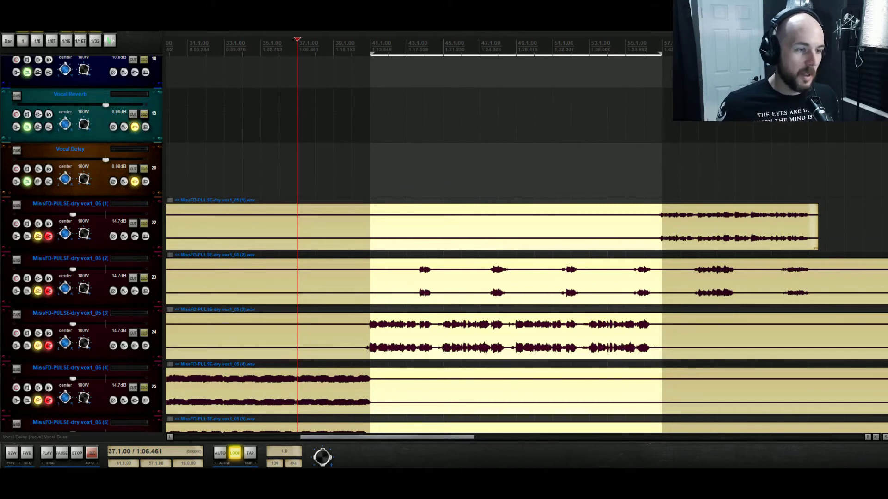
{"action": "key", "text": "space"}
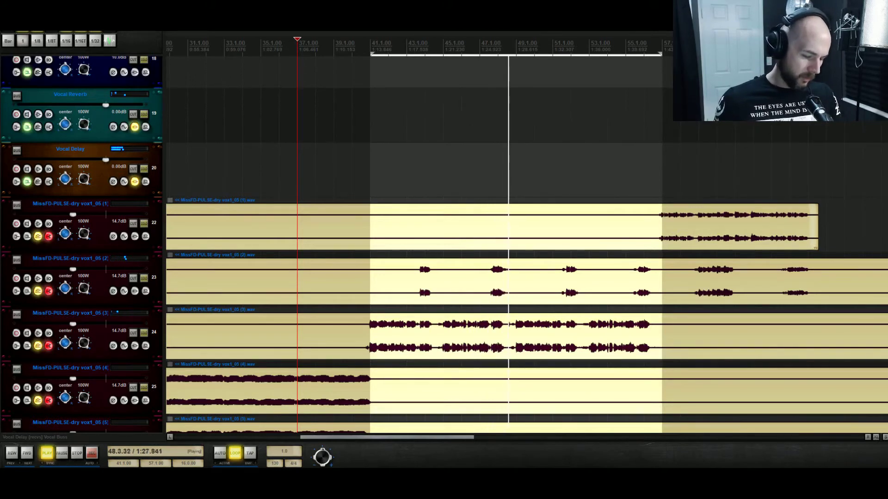
{"action": "key", "text": "space"}
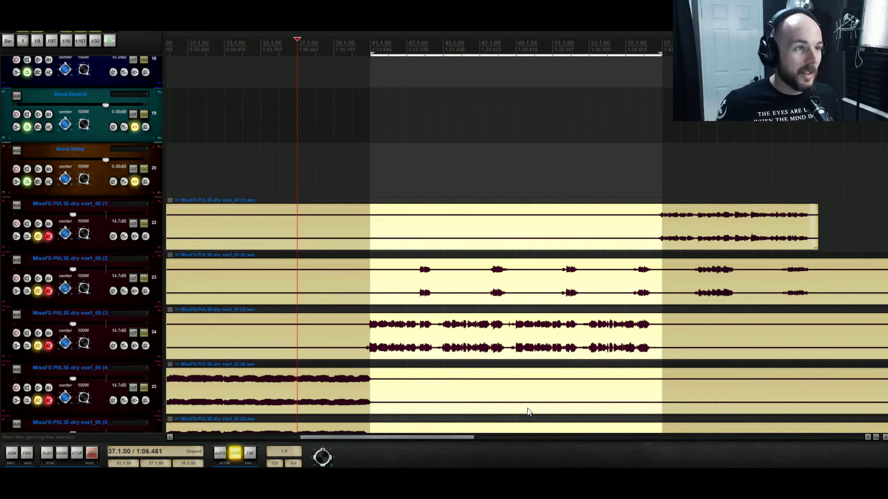
Set a 2-measure pre-roll before recording and enable the metronome with its primary beat volume lowered to about -9.86 dB.
{"action": "scroll", "coordinate": [359, 277], "scroll_direction": "down", "scroll_amount": 3}
{"action": "scroll", "coordinate": [353, 277], "scroll_direction": "up", "scroll_amount": 7}
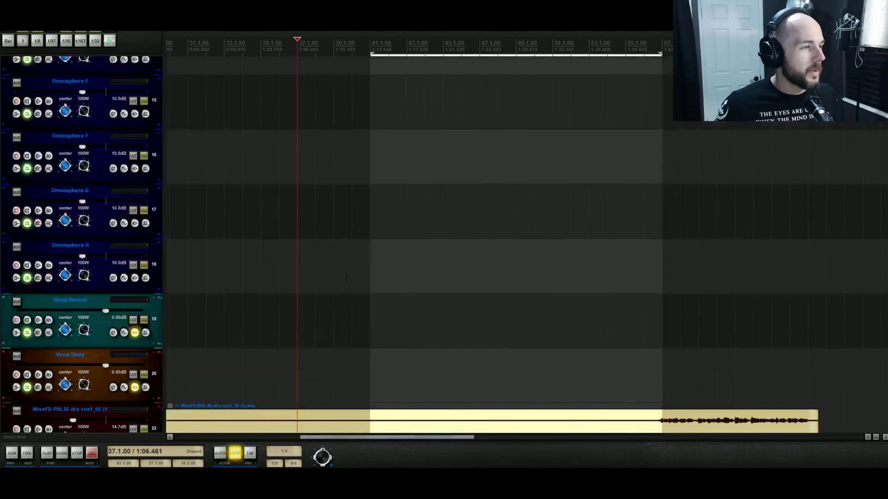
{"action": "scroll", "coordinate": [346, 277], "scroll_direction": "up", "scroll_amount": 3}
{"action": "scroll", "coordinate": [344, 276], "scroll_direction": "up", "scroll_amount": 9}
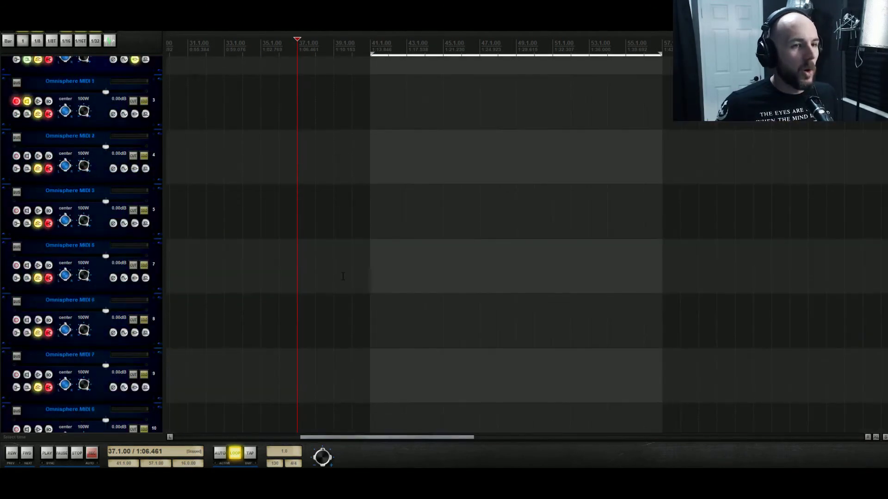
{"action": "scroll", "coordinate": [343, 277], "scroll_direction": "up", "scroll_amount": 3}
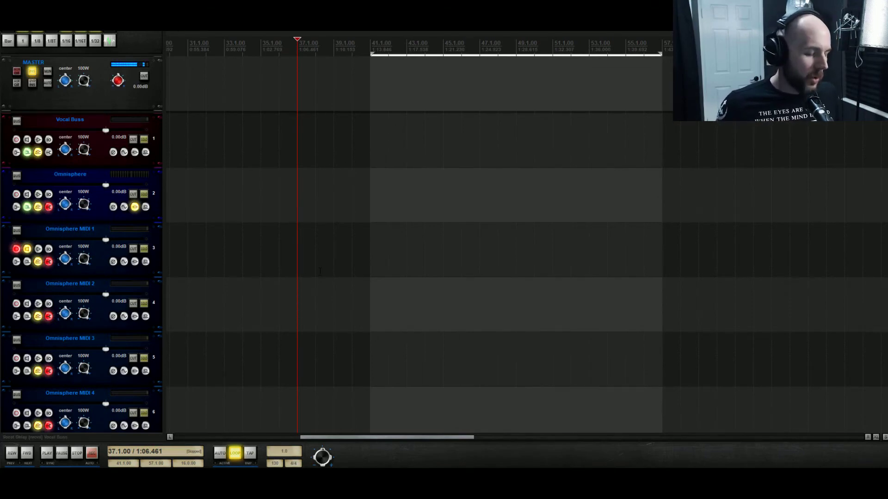
{"action": "right_click", "coordinate": [3, 29]}
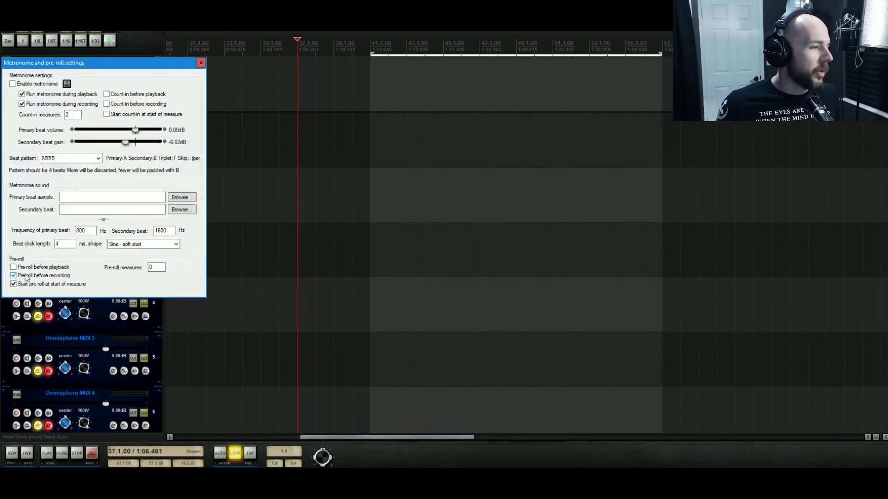
{"action": "type", "text": "2"}
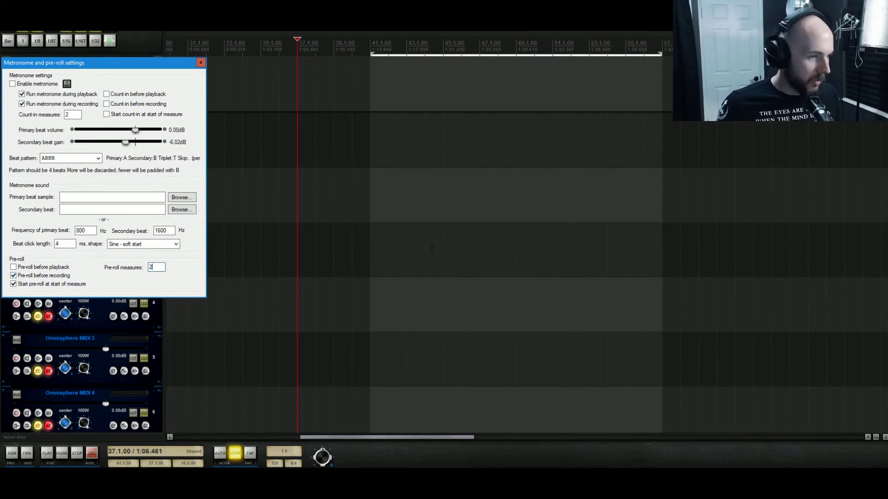
{"action": "left_click", "coordinate": [374, 182]}
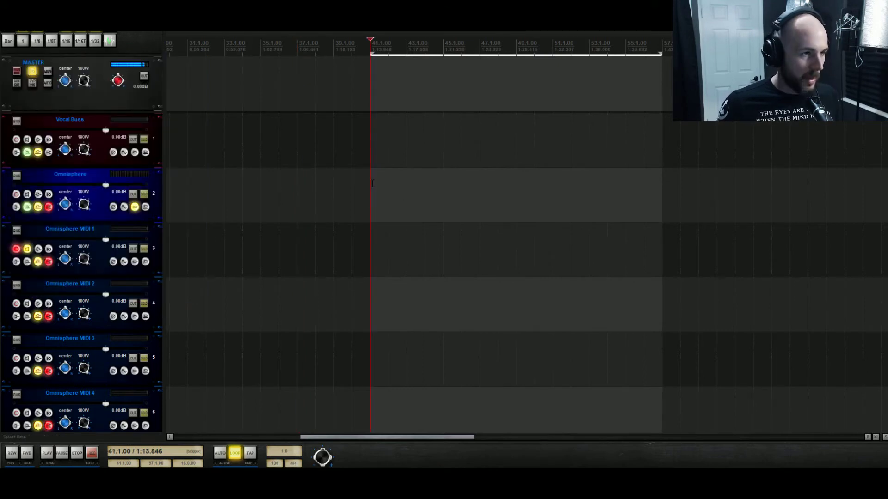
{"action": "right_click", "coordinate": [7, 33]}
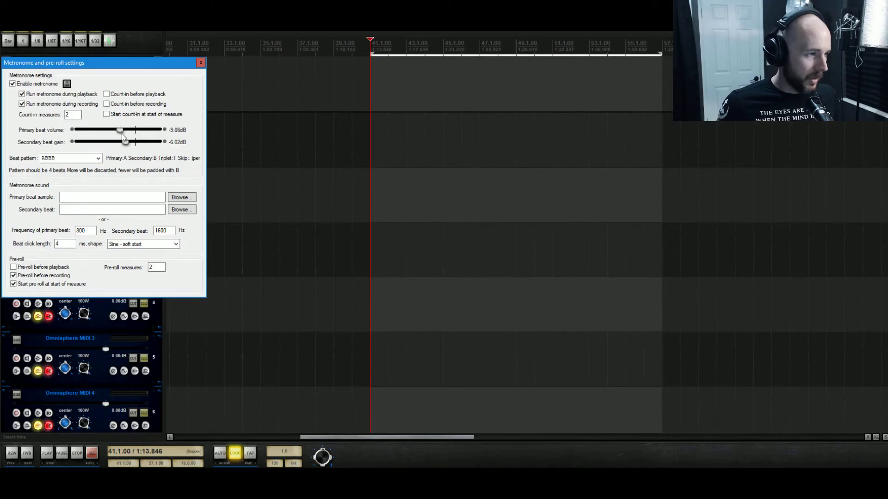
Record an eight-chord progression on the Omnisphere MIDI 1 track from bar 41 and extend the item's end to bar 57.
{"action": "left_click", "coordinate": [86, 454]}
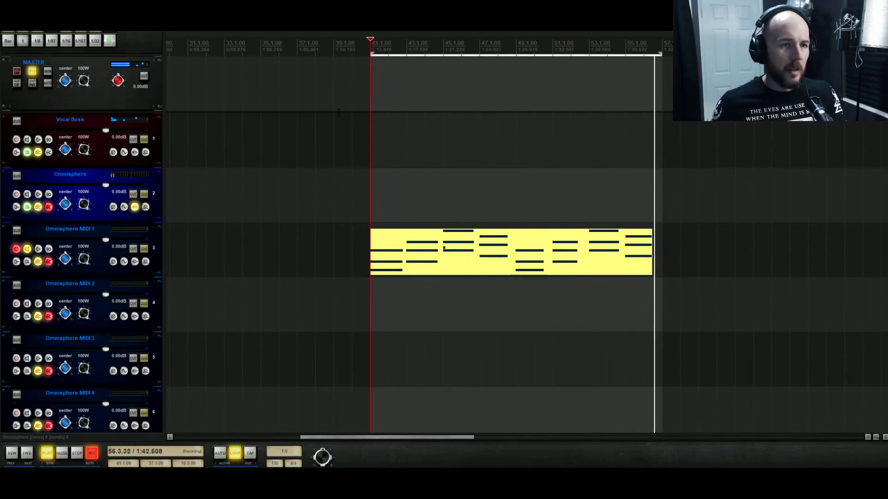
{"action": "key", "text": "space"}
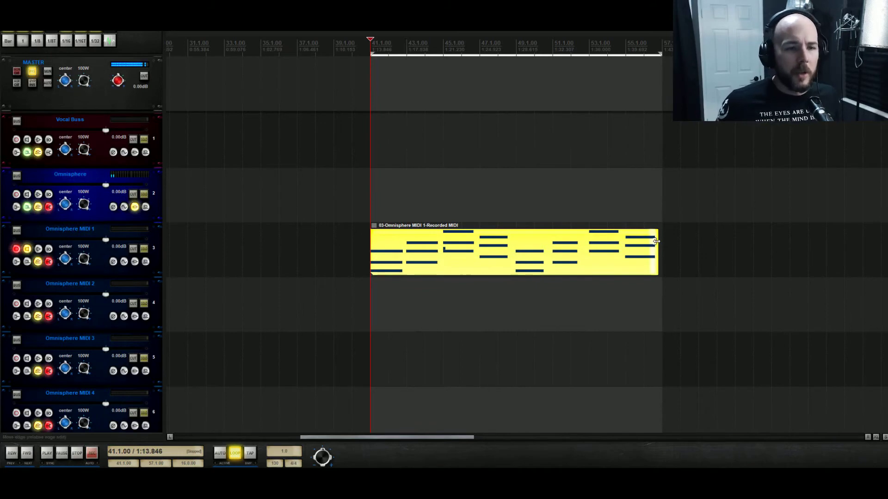
{"action": "left_click_drag", "start_coordinate": [656, 241], "coordinate": [661, 241]}
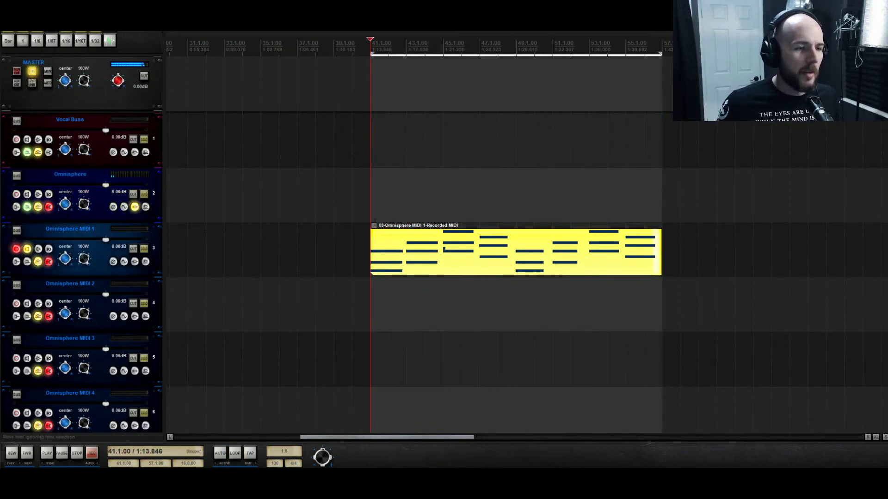
Open the recorded MIDI take and quantize the position and length of all notes to a grid of 1 at 100% strength.
{"action": "double_click", "coordinate": [394, 260]}
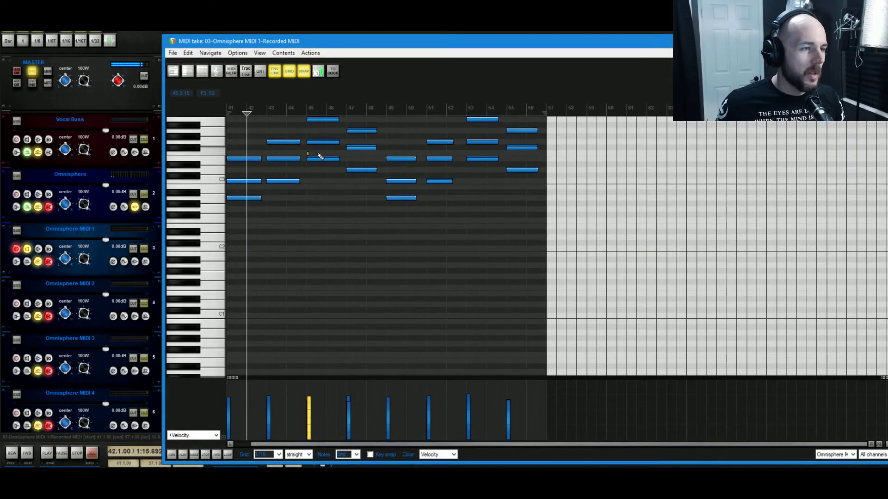
{"action": "scroll", "coordinate": [409, 236], "scroll_direction": "up", "scroll_amount": 2}
{"action": "key", "text": "ctrl+a"}
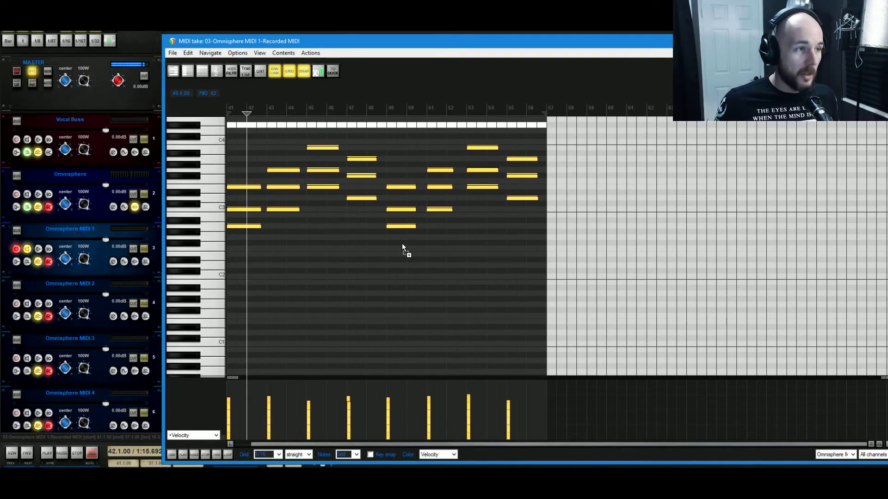
{"action": "key", "text": "q"}
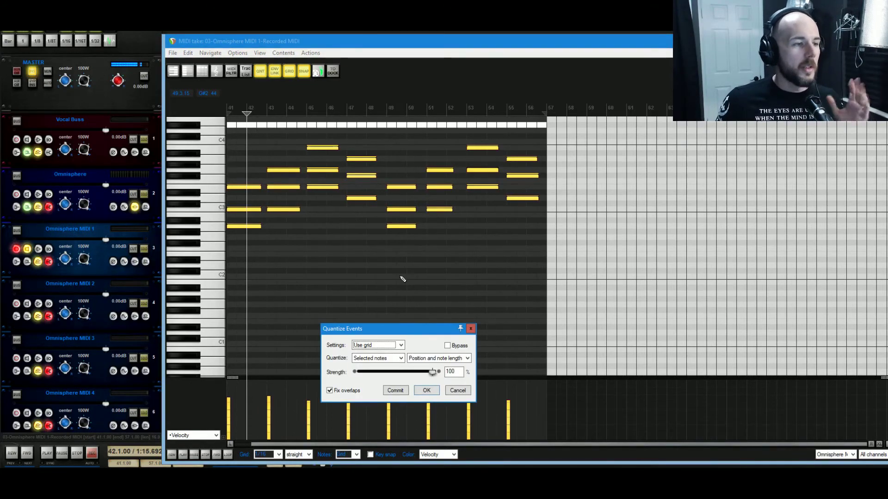
{"action": "left_click", "coordinate": [279, 455]}
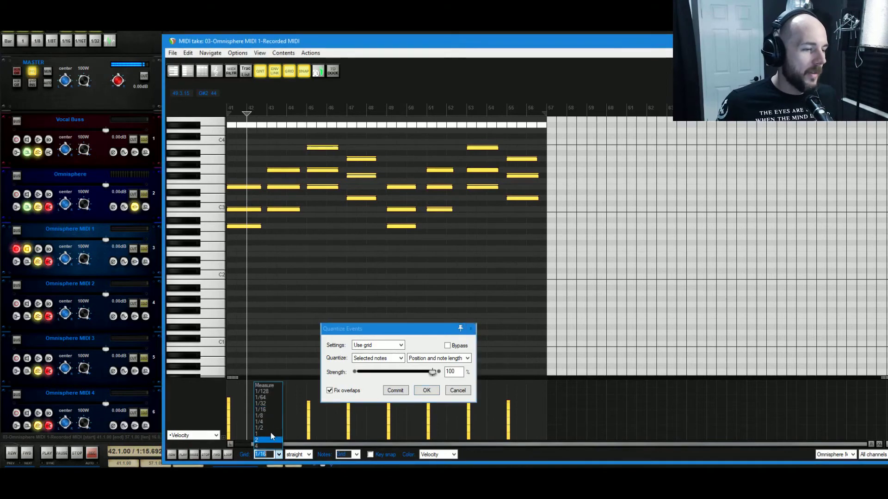
{"action": "left_click", "coordinate": [266, 434]}
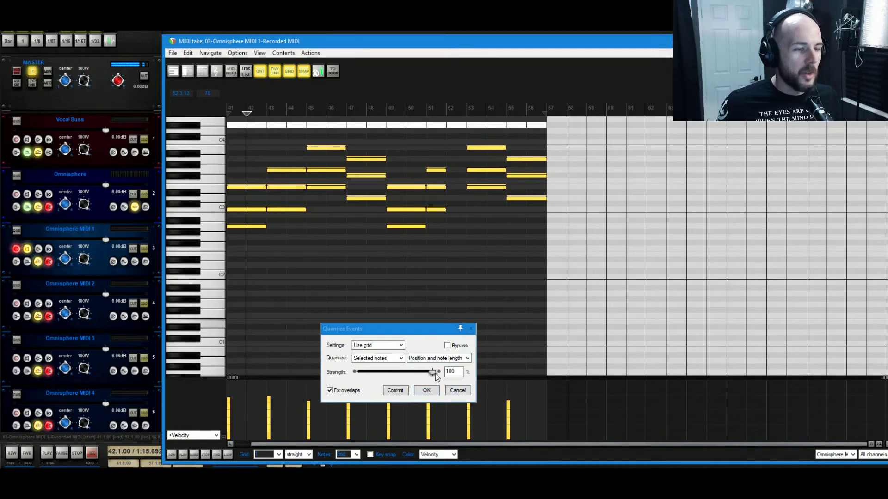
{"action": "left_click_drag", "start_coordinate": [434, 372], "coordinate": [359, 372]}
{"action": "left_click_drag", "start_coordinate": [431, 375], "coordinate": [445, 378]}
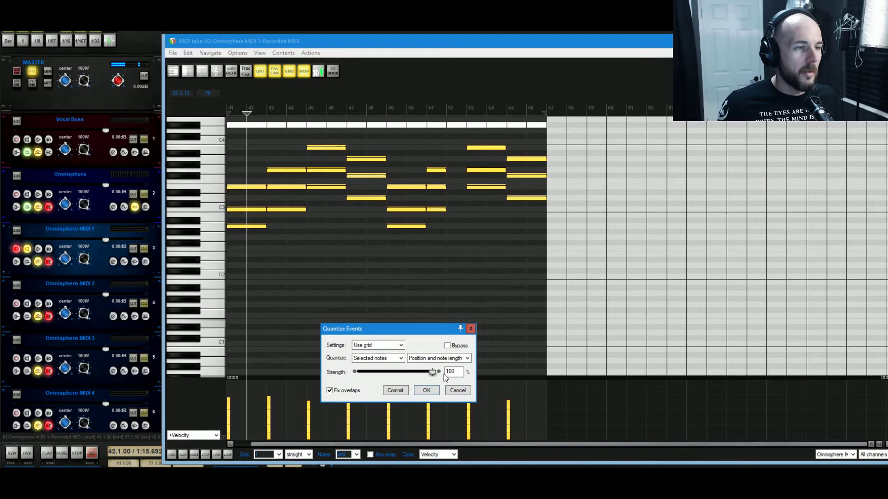
{"action": "left_click", "coordinate": [427, 391]}
Select the three notes of the chord at bar 51 and lengthen them to end at bar 53.
{"action": "left_click_drag", "start_coordinate": [439, 151], "coordinate": [462, 208]}
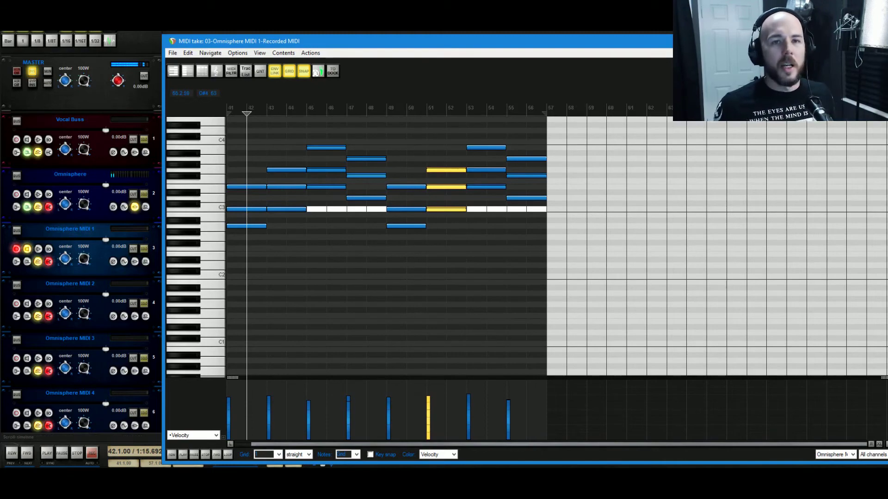
Play the chord progression from bar 41 against the vocals and turn off the metronome during playback.
{"action": "key", "text": "Escape"}
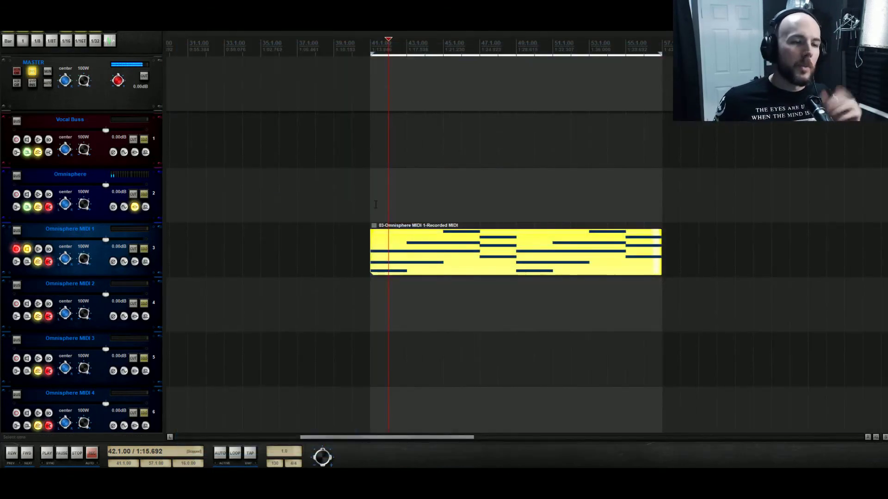
{"action": "left_click", "coordinate": [375, 205]}
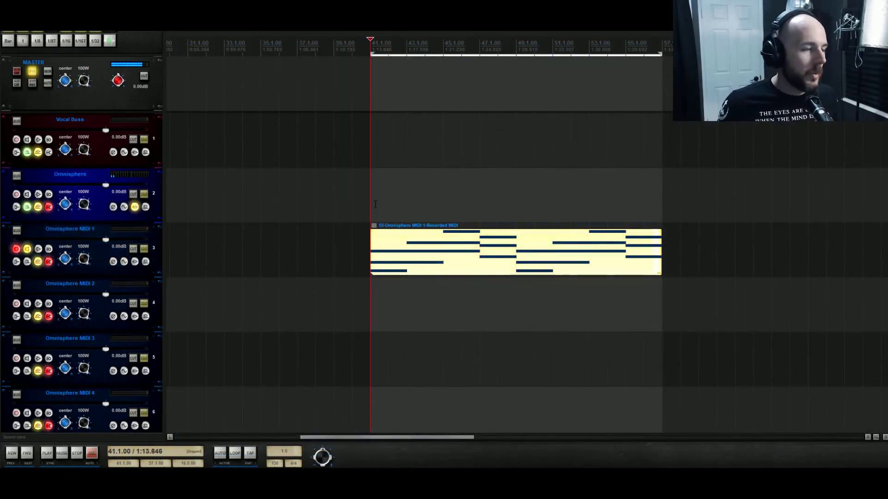
{"action": "key", "text": "space"}
{"action": "right_click", "coordinate": [109, 40]}
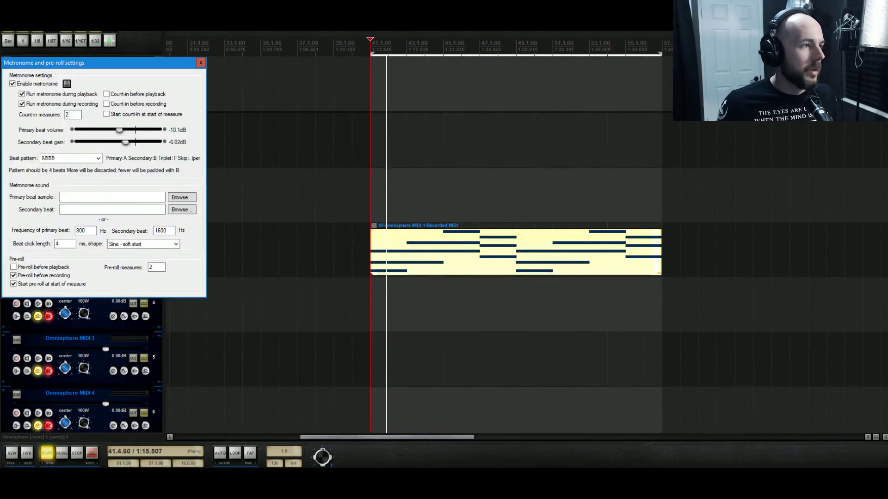
{"action": "left_click", "coordinate": [22, 94]}
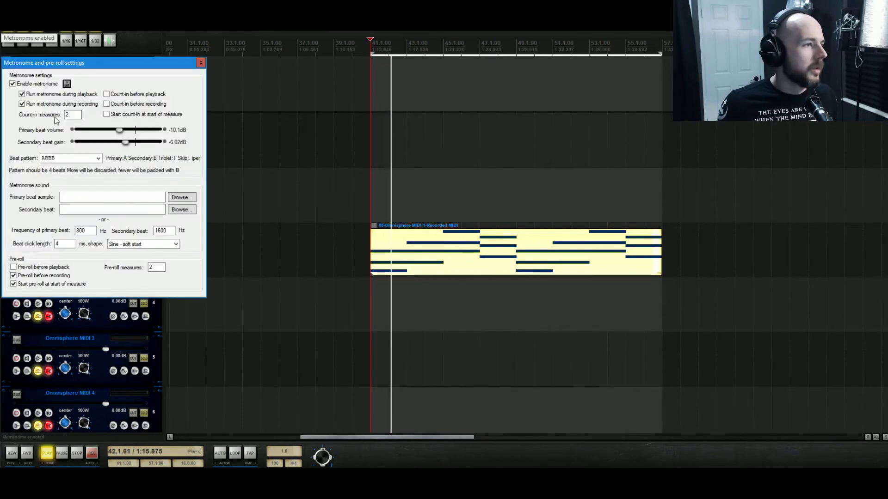
{"action": "left_click", "coordinate": [200, 62]}
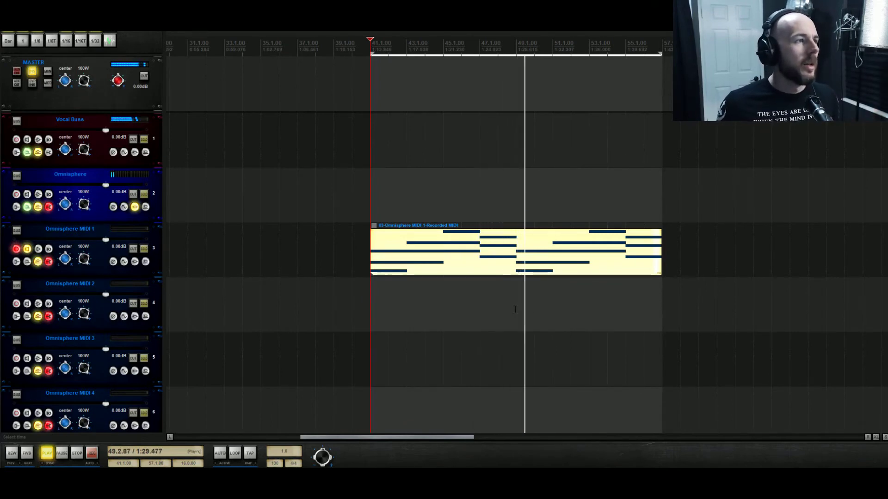
{"action": "key", "text": "alt+f"}
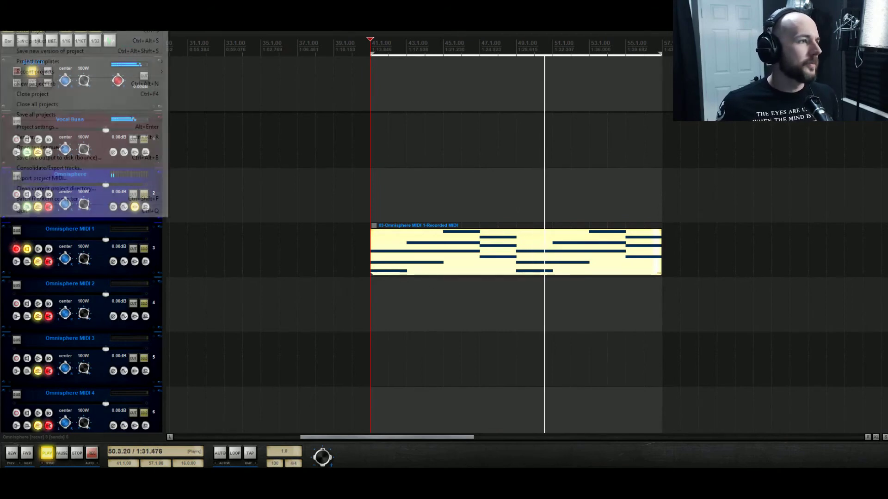
{"action": "key", "text": "Escape"}
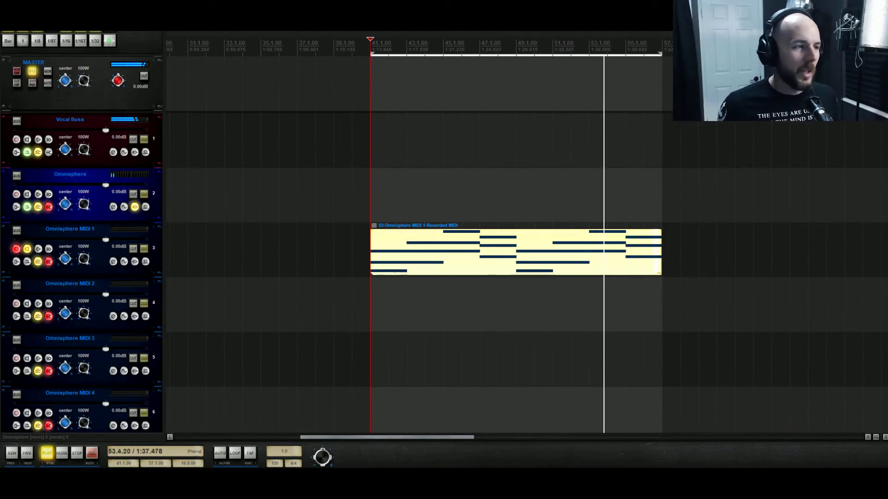
{"action": "key", "text": "space"}
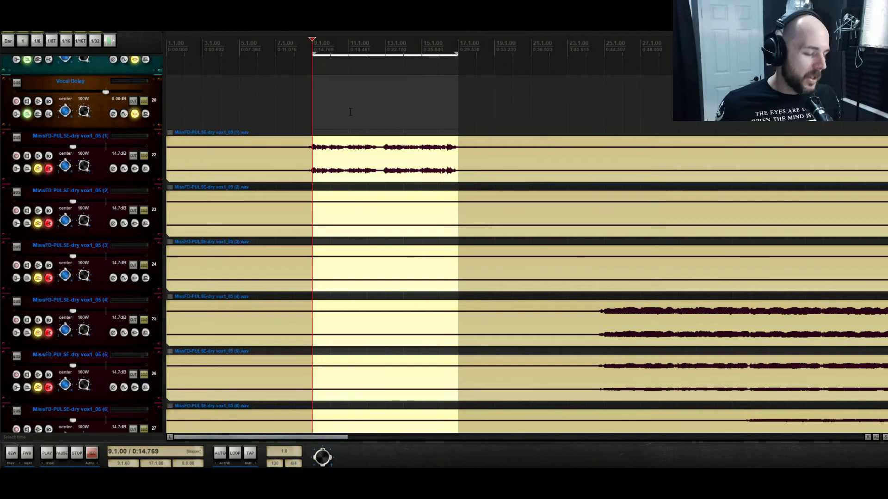
Play the vocal section from bar 9 to bar 17 on repeat to work out fitting chords.
{"action": "scroll", "coordinate": [351, 112], "scroll_direction": "up", "scroll_amount": 1}
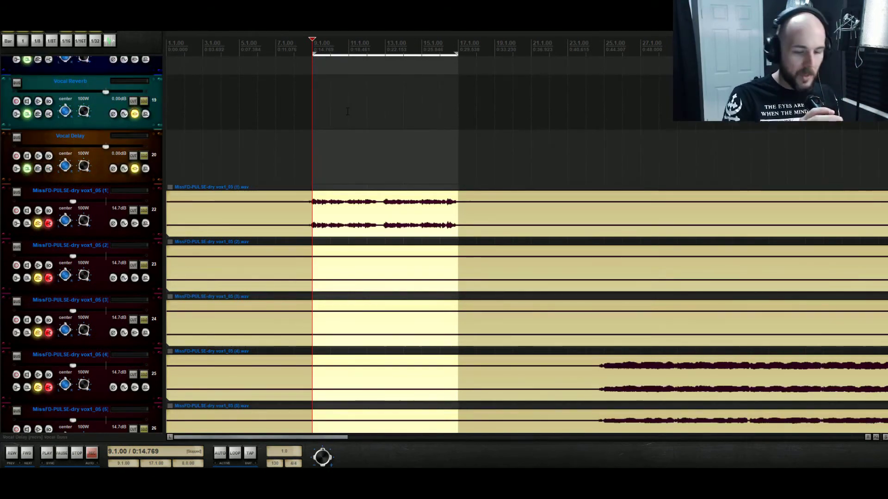
{"action": "scroll", "coordinate": [348, 112], "scroll_direction": "up", "scroll_amount": 14}
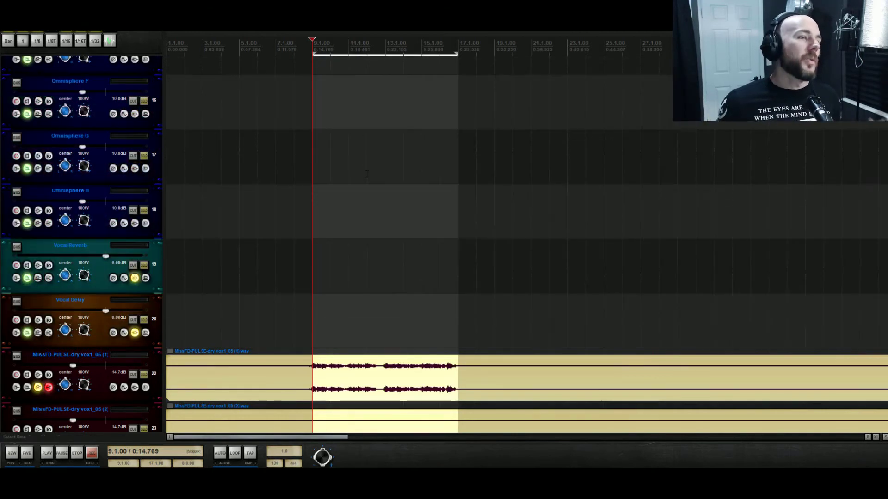
{"action": "scroll", "coordinate": [287, 401], "scroll_direction": "up", "scroll_amount": 5}
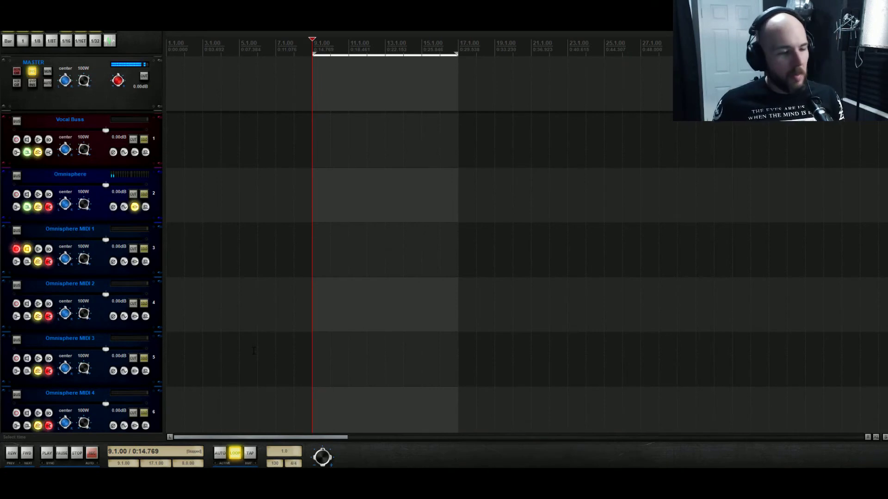
{"action": "left_click", "coordinate": [47, 454]}
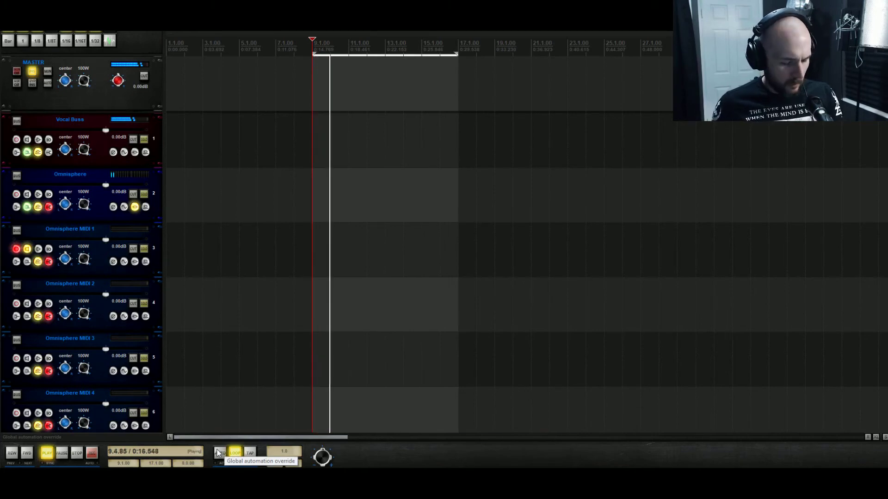
{"action": "key", "text": "space"}
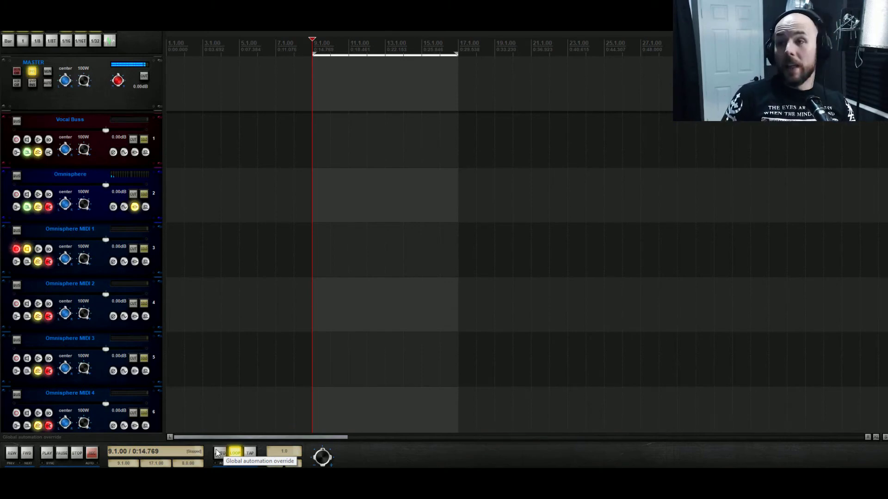
{"action": "key", "text": "space"}
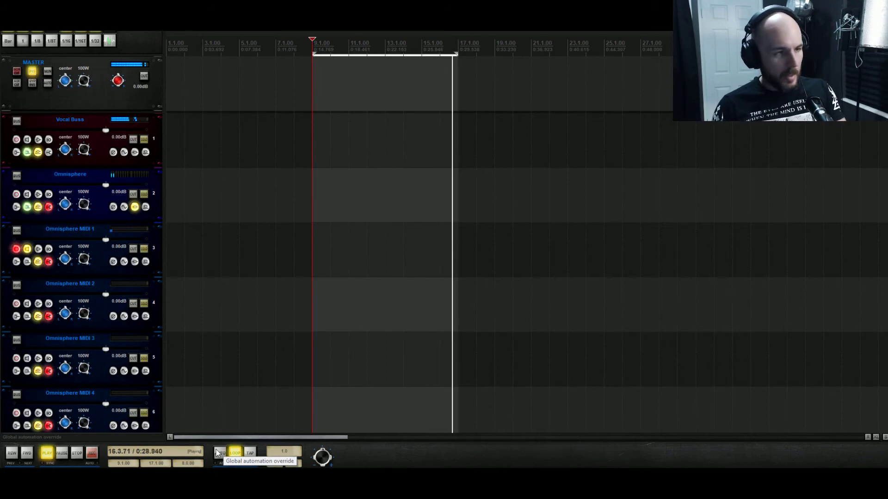
{"action": "key", "text": "space"}
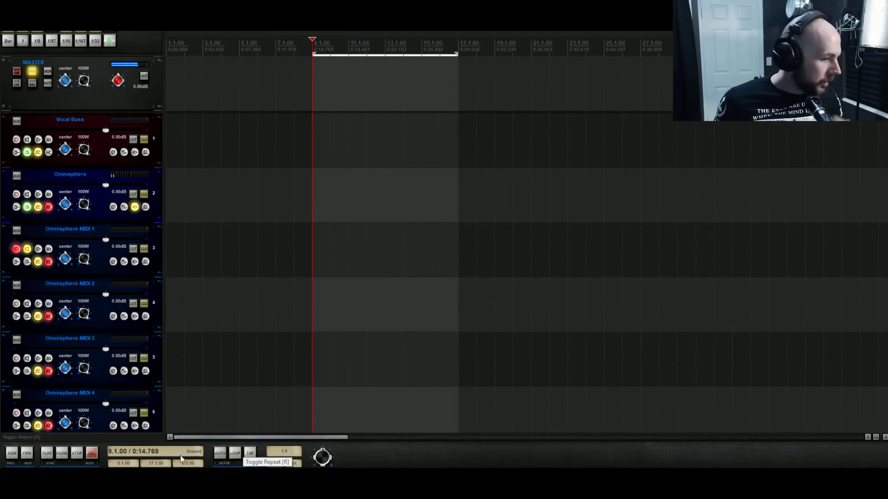
Record a chord progression on the Omnisphere MIDI 1 track from bar 9, delete the extra chord at bar 17 and end the item there.
{"action": "left_click", "coordinate": [96, 453]}
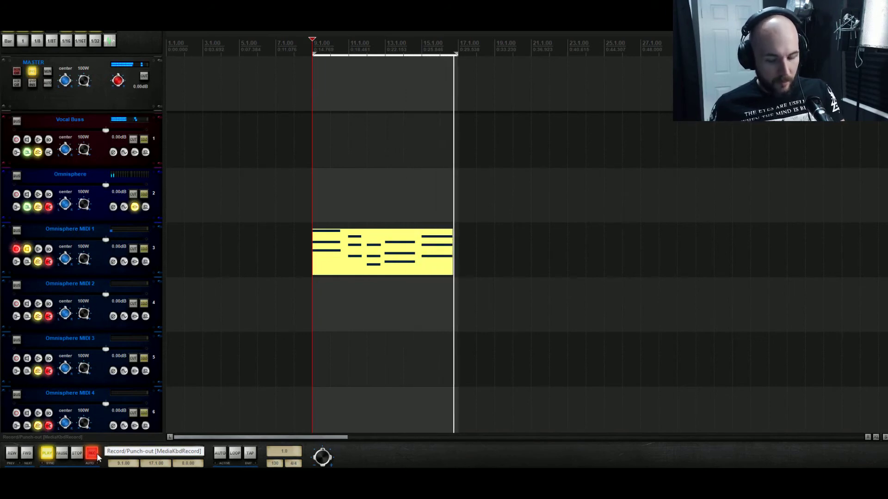
{"action": "key", "text": "space"}
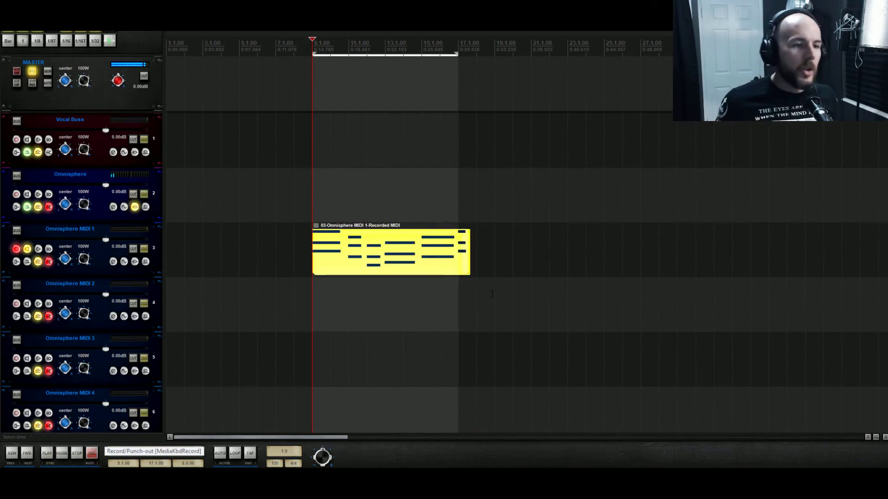
{"action": "double_click", "coordinate": [455, 264]}
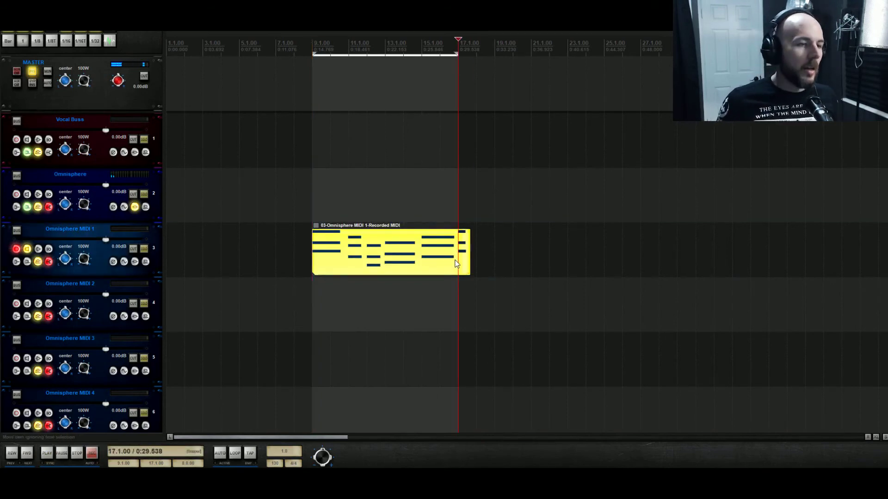
{"action": "left_click_drag", "start_coordinate": [553, 200], "coordinate": [539, 124]}
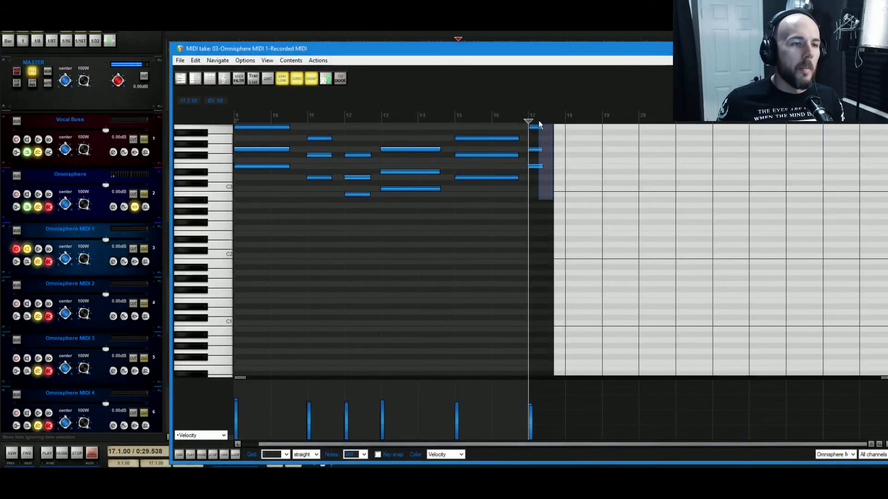
{"action": "key", "text": "Delete"}
{"action": "left_click_drag", "start_coordinate": [556, 159], "coordinate": [544, 161]}
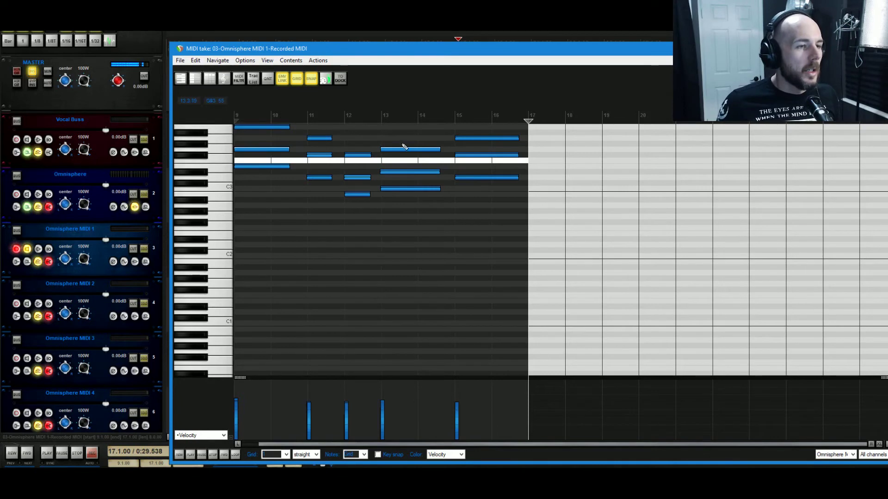
Lower the top note of the chord at bar 13 by a semitone and quantize all notes' position and length to the grid at 100% strength.
{"action": "left_click_drag", "start_coordinate": [404, 146], "coordinate": [397, 154]}
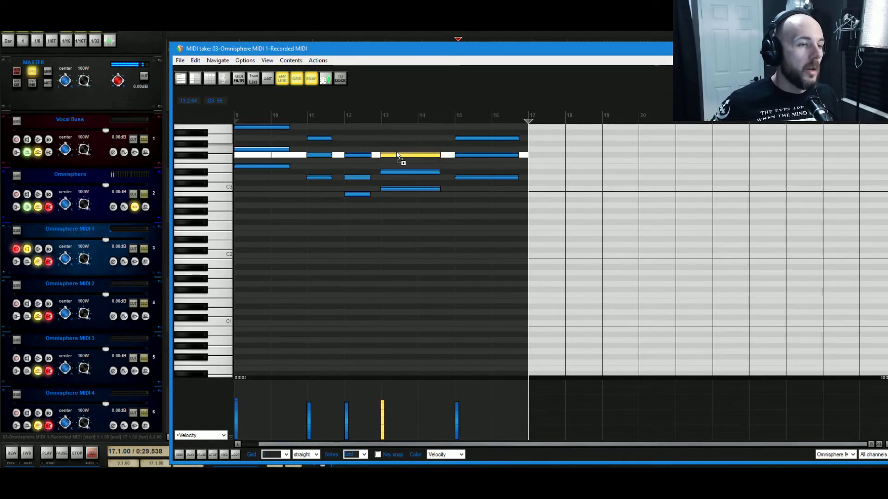
{"action": "key", "text": "ctrl+a"}
{"action": "key", "text": "ctrl+q"}
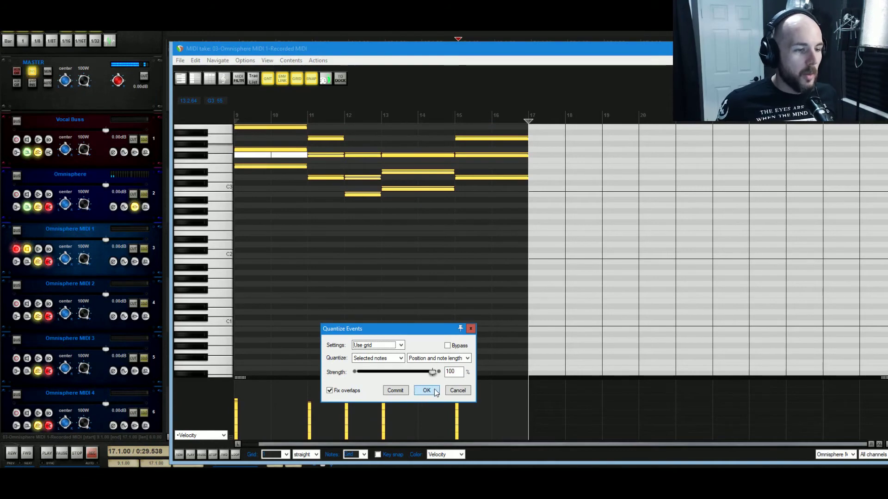
{"action": "left_click", "coordinate": [426, 390]}
{"action": "key", "text": "Escape"}
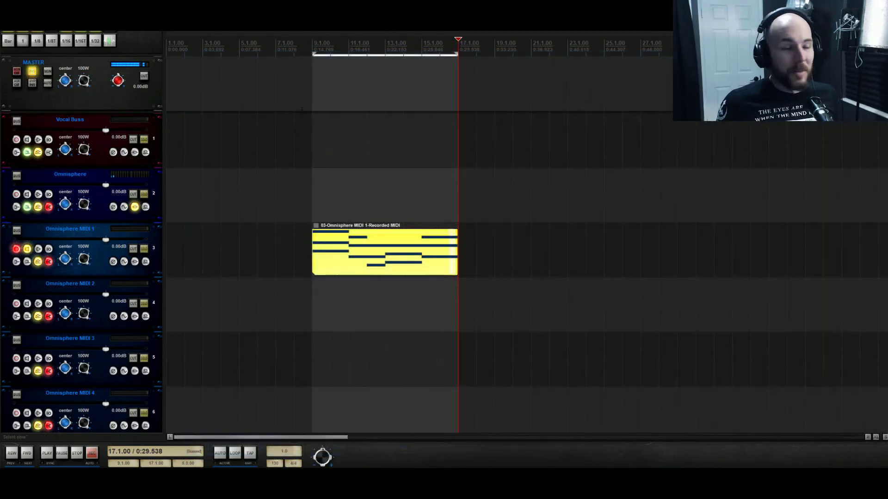
Play the quantized progression from bar 9 to check how the chord at bar 13 sounds.
{"action": "left_click", "coordinate": [300, 189]}
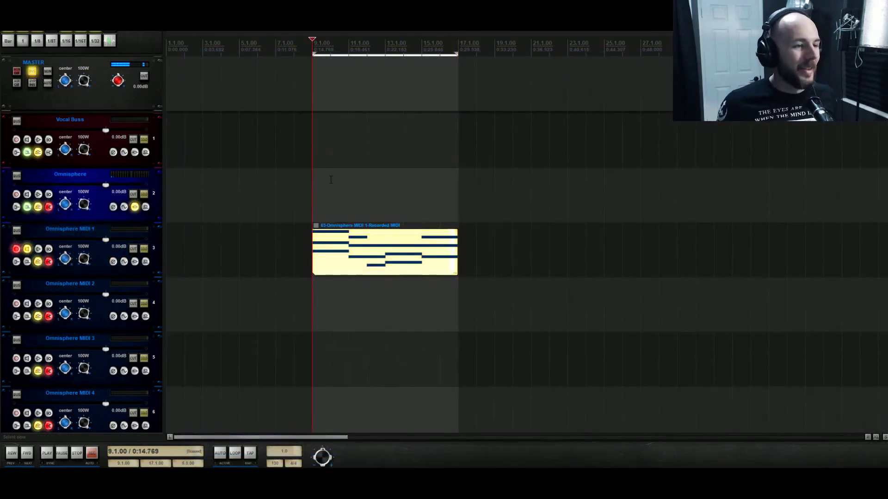
{"action": "scroll", "coordinate": [343, 168], "scroll_direction": "down", "scroll_amount": 1}
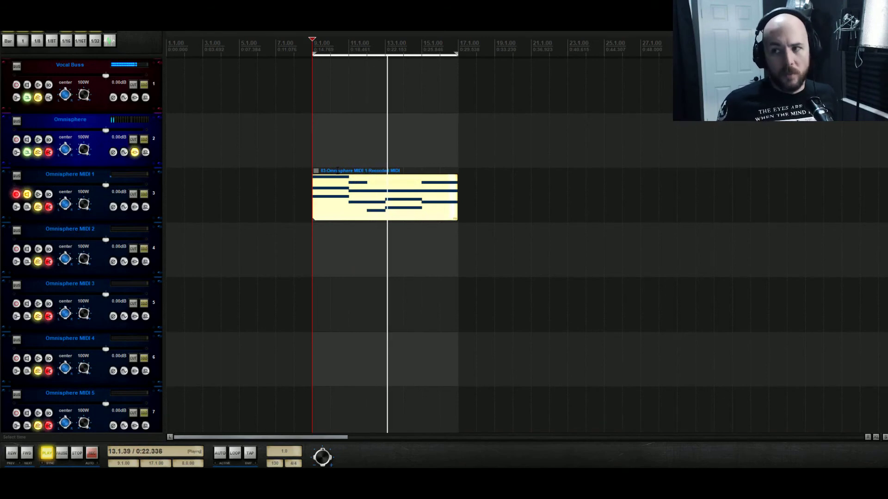
{"action": "key", "text": "space"}
Reopen the MIDI take and raise the middle and top notes of the chord at bar 13 by one semitone each.
{"action": "left_click", "coordinate": [398, 184]}
{"action": "double_click", "coordinate": [400, 183]}
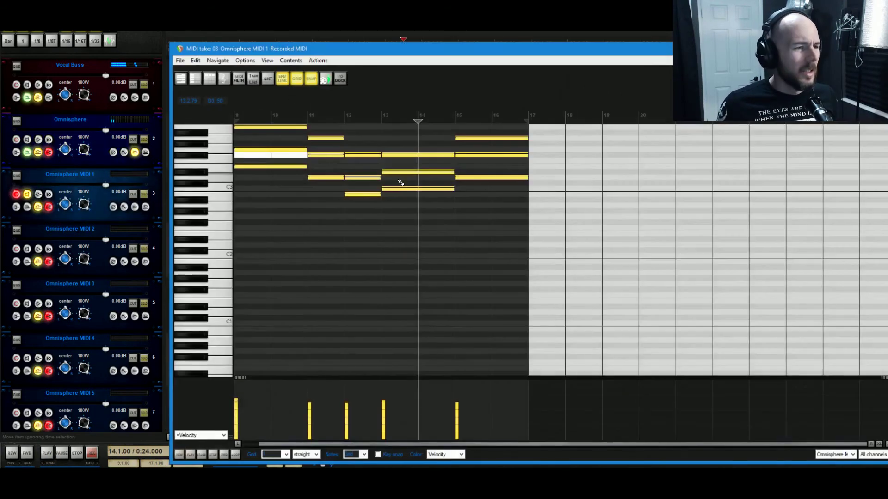
{"action": "right_click", "coordinate": [404, 160]}
{"action": "left_click", "coordinate": [404, 157]}
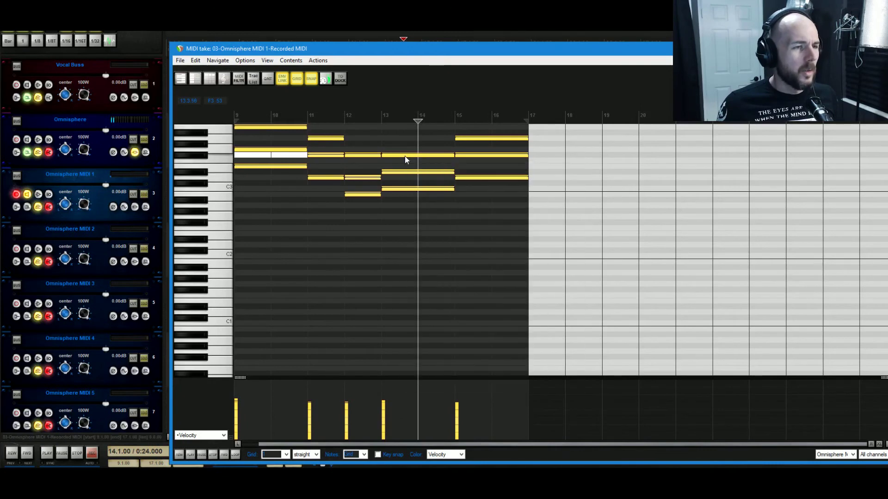
{"action": "left_click", "coordinate": [403, 155]}
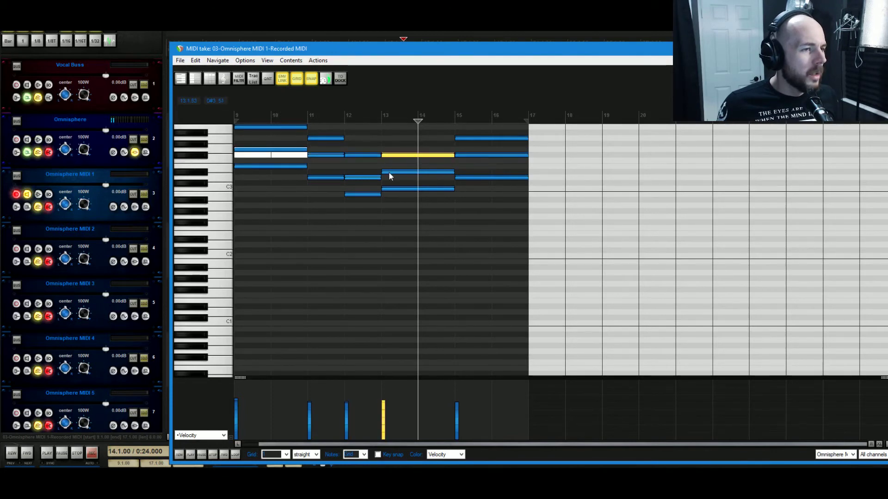
{"action": "left_click_drag", "start_coordinate": [389, 174], "coordinate": [389, 179]}
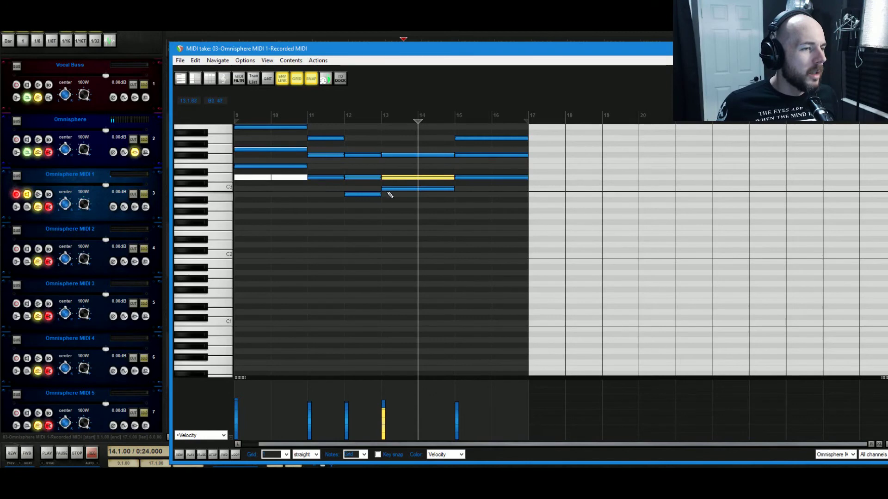
{"action": "left_click", "coordinate": [389, 189]}
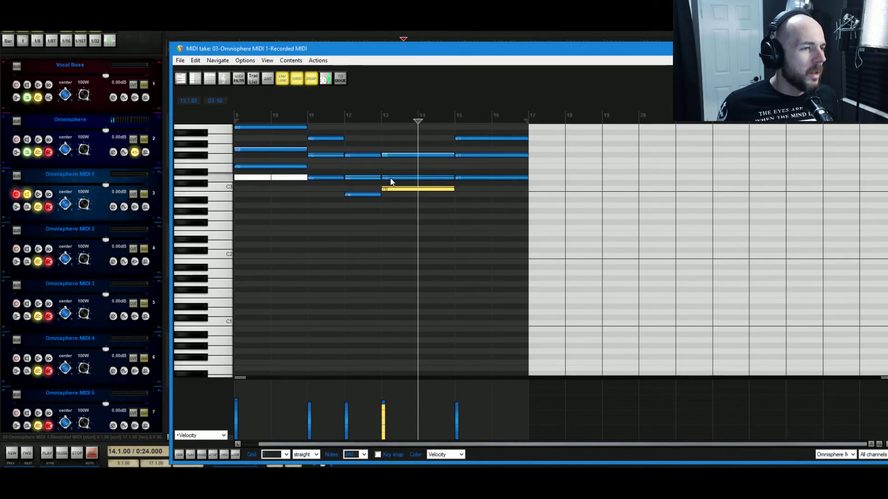
{"action": "left_click_drag", "start_coordinate": [395, 179], "coordinate": [396, 167]}
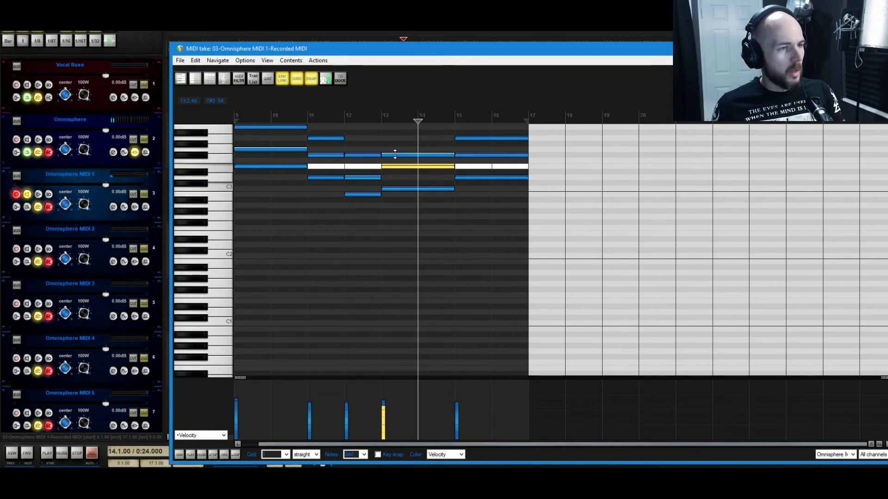
{"action": "left_click_drag", "start_coordinate": [395, 160], "coordinate": [396, 155]}
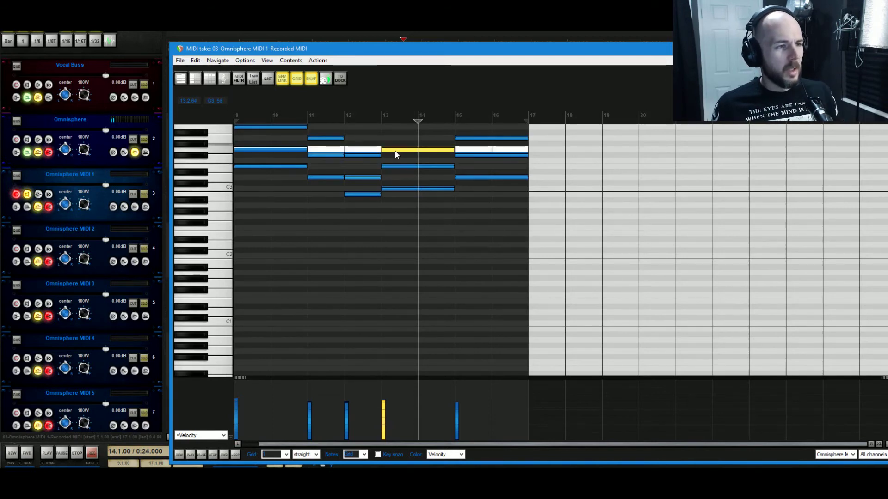
Play the edited progression from bar 9 and close the MIDI take.
{"action": "left_click", "coordinate": [236, 115]}
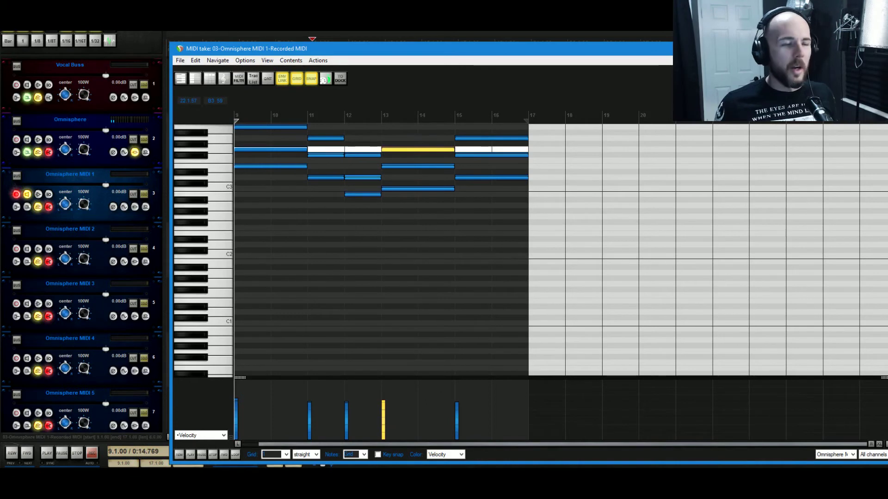
{"action": "key", "text": "space"}
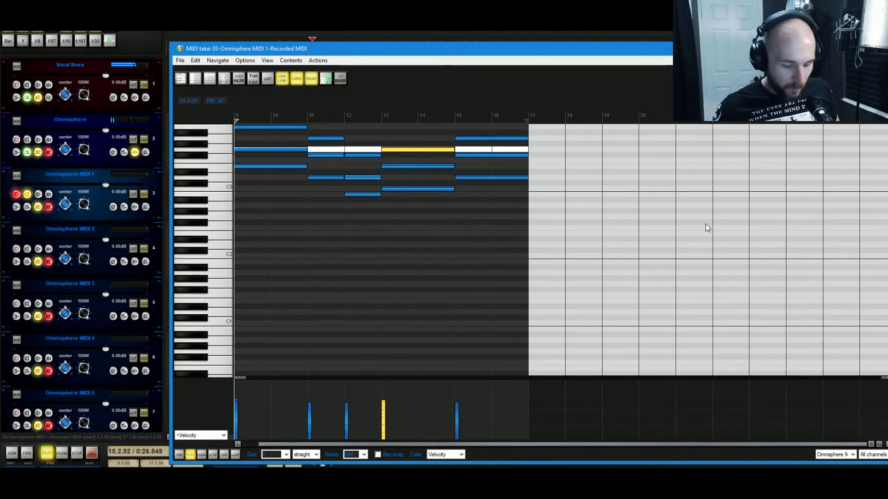
{"action": "key", "text": "Escape"}
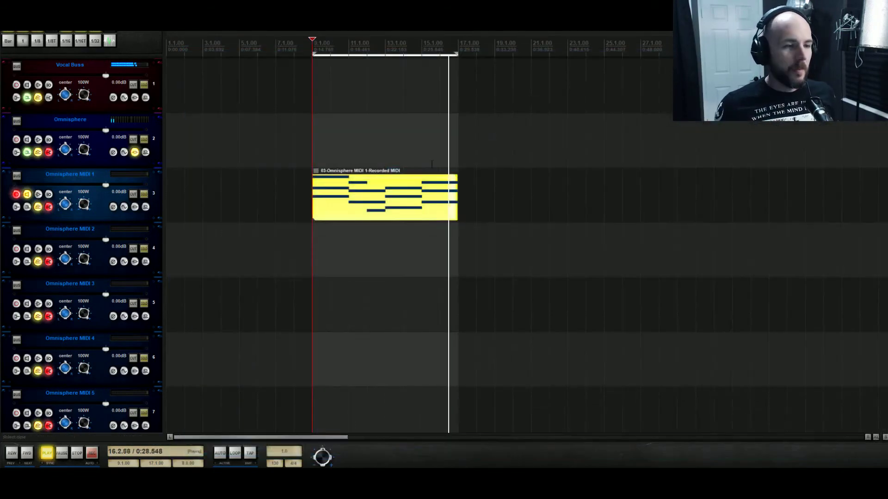
{"action": "left_click_drag", "start_coordinate": [338, 195], "coordinate": [496, 207]}
{"action": "key", "text": "space"}
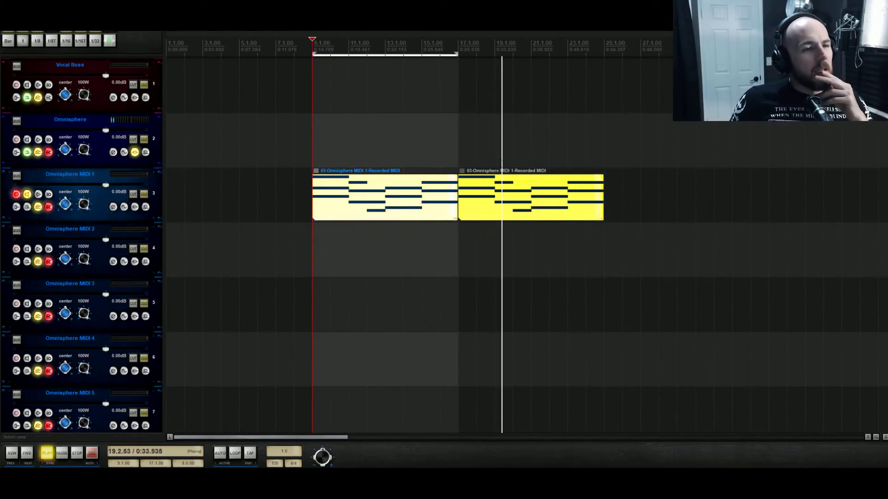
{"action": "left_click_drag", "start_coordinate": [499, 157], "coordinate": [542, 306]}
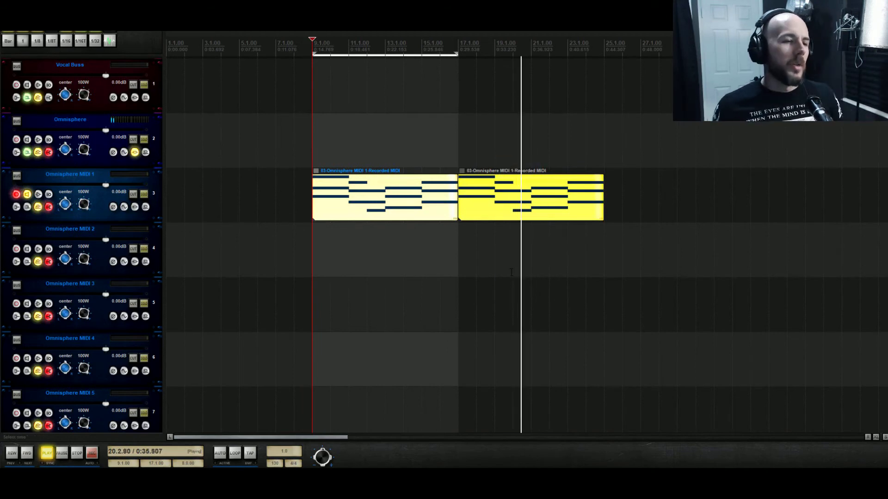
{"action": "key", "text": "Delete"}
{"action": "key", "text": "space"}
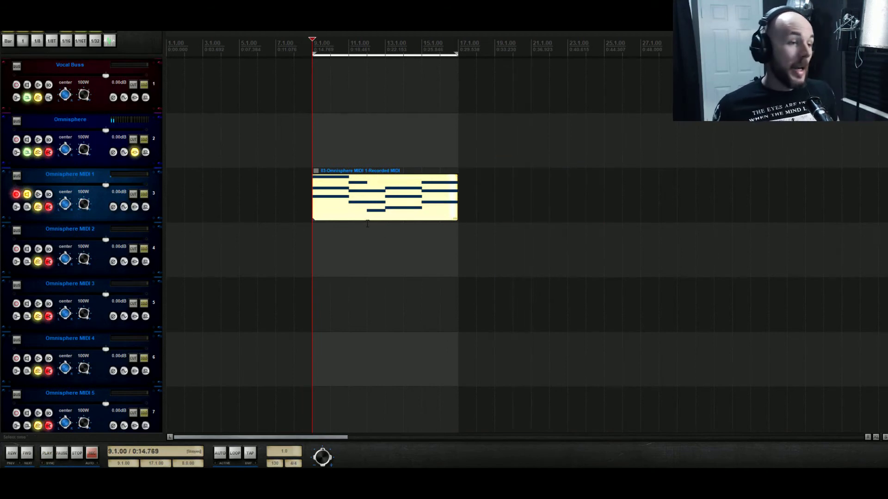
Reopen the MIDI take at bar 9 and raise the low notes of the chords in bars 11 to 16 by one octave.
{"action": "double_click", "coordinate": [332, 197]}
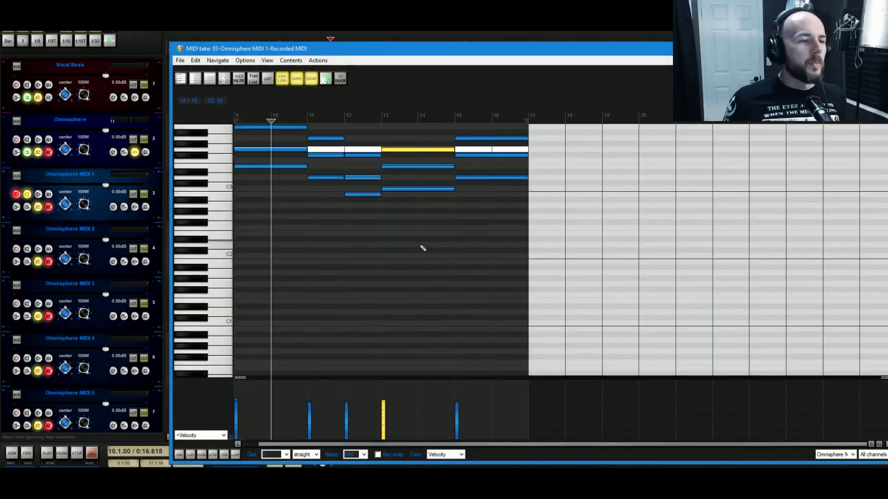
{"action": "scroll", "coordinate": [422, 249], "scroll_direction": "up", "scroll_amount": 5}
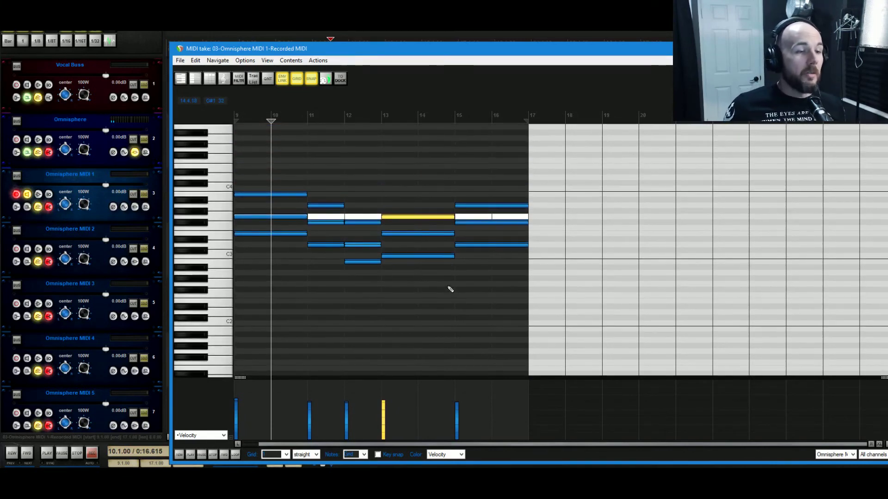
{"action": "left_click_drag", "start_coordinate": [473, 238], "coordinate": [312, 276]}
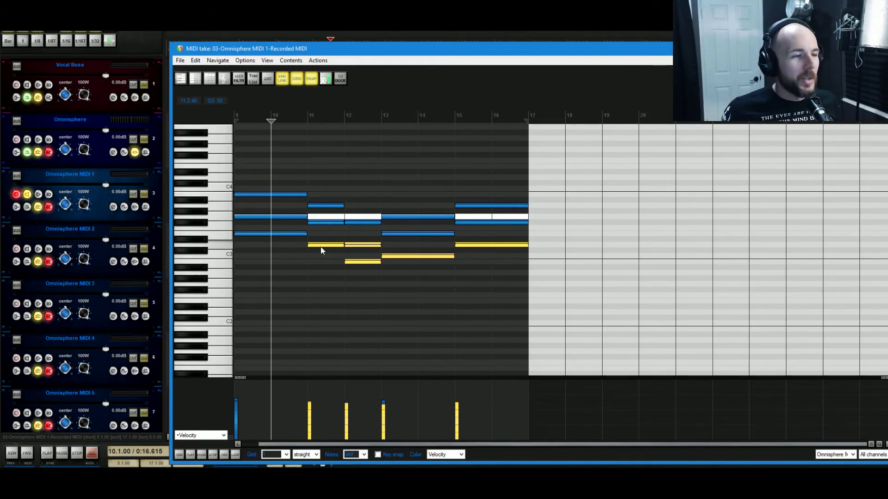
{"action": "key", "text": "Down"}
{"action": "key", "text": "Down"}
{"action": "key", "text": "Down"}
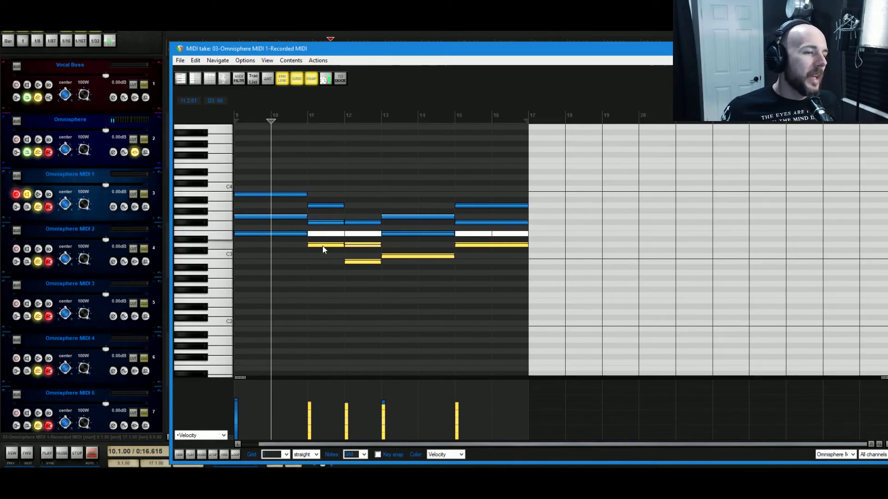
{"action": "key", "text": "Down"}
{"action": "key", "text": "Down"}
{"action": "left_click_drag", "start_coordinate": [323, 245], "coordinate": [320, 179]}
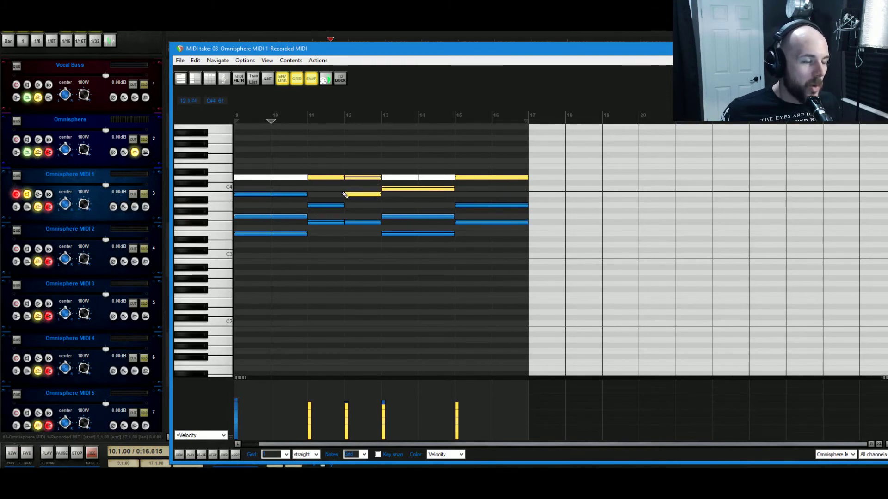
Play the revoiced progression from bar 9 and close the MIDI take.
{"action": "left_click", "coordinate": [236, 117]}
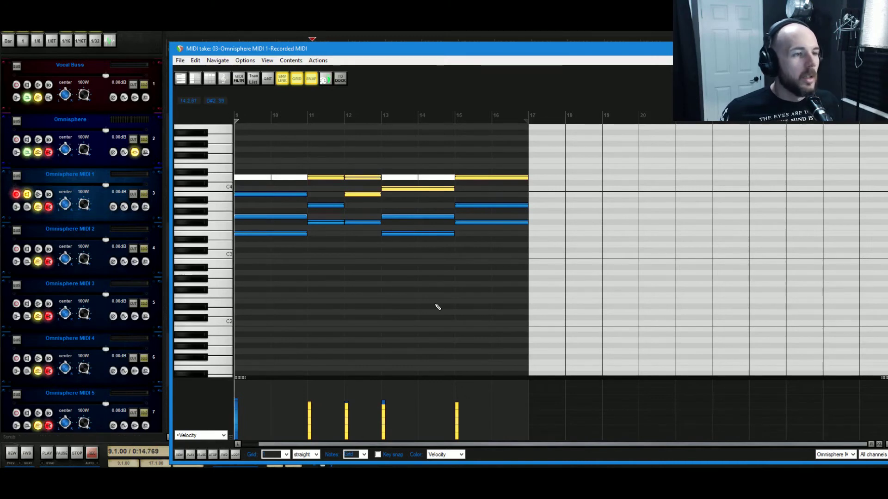
{"action": "key", "text": "space"}
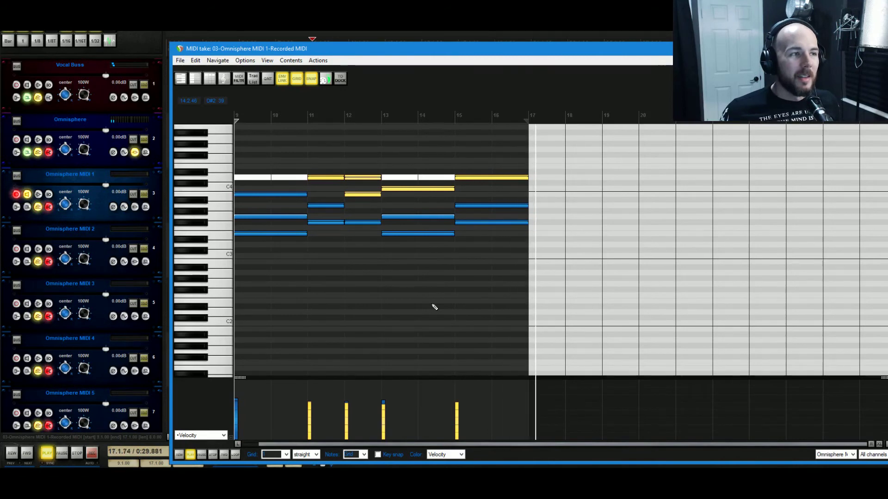
{"action": "key", "text": "space"}
{"action": "key", "text": "Escape"}
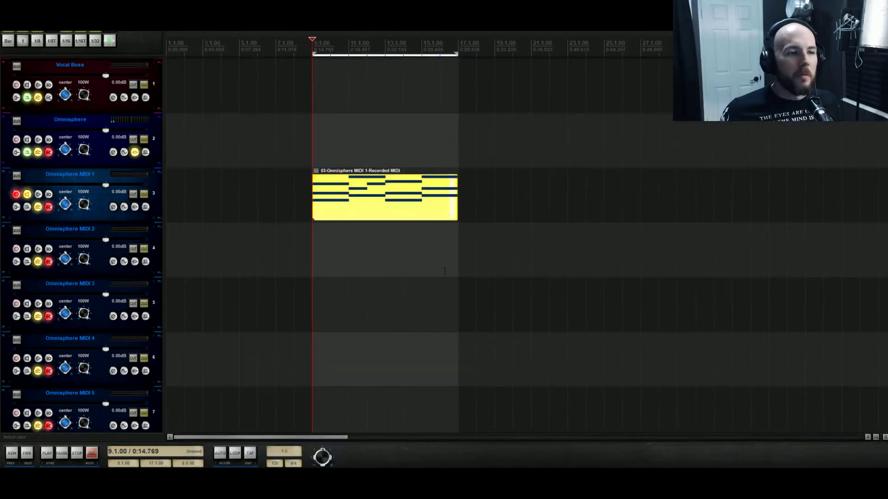
Copy the item to bar 17 and lower the raised notes in the copy by one octave for comparison.
{"action": "left_click_drag", "start_coordinate": [368, 210], "coordinate": [539, 179]}
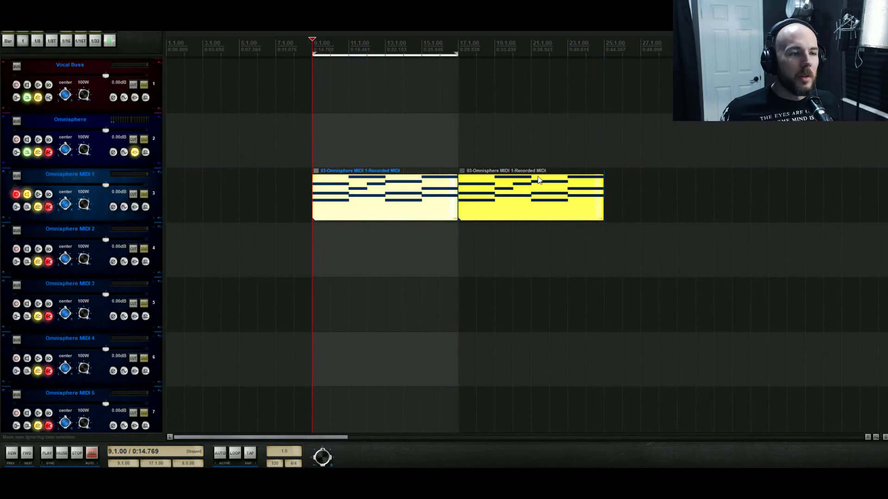
{"action": "double_click", "coordinate": [497, 210]}
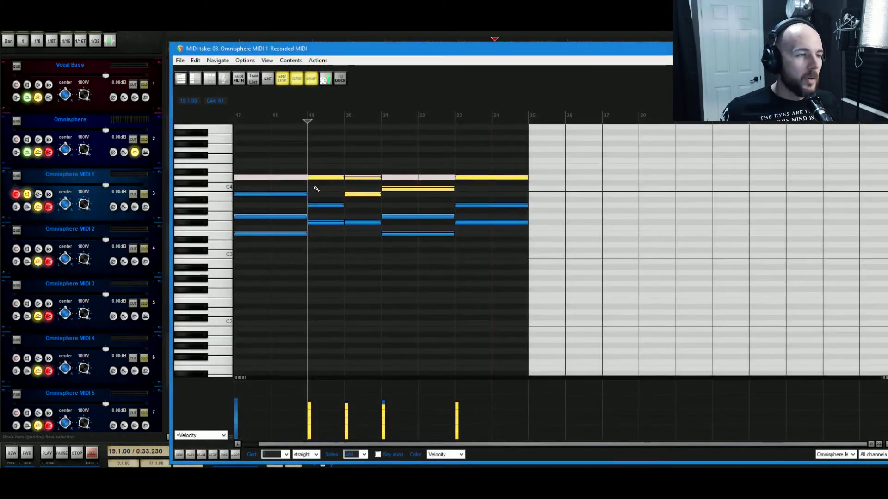
{"action": "left_click_drag", "start_coordinate": [319, 179], "coordinate": [316, 247]}
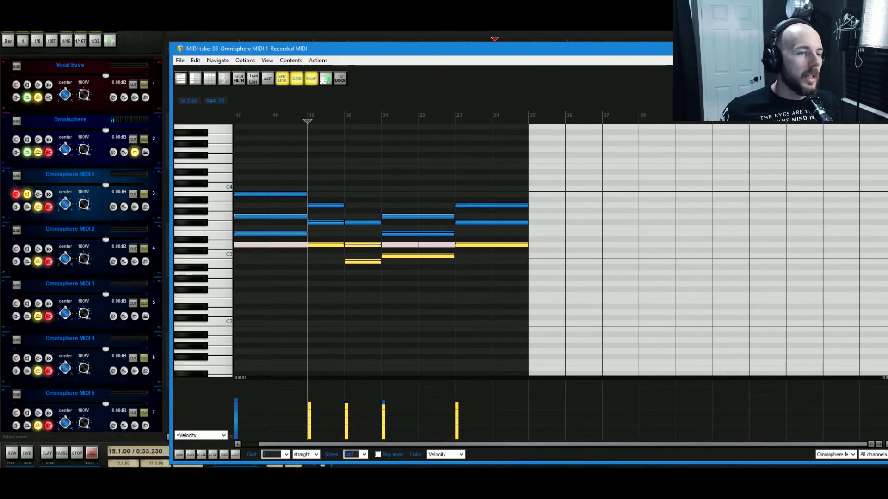
{"action": "key", "text": "Escape"}
Park the raised version on the Omnisphere MIDI 2 track with that track muted, and play the lower version from bar 9 in its place.
{"action": "left_click", "coordinate": [550, 206]}
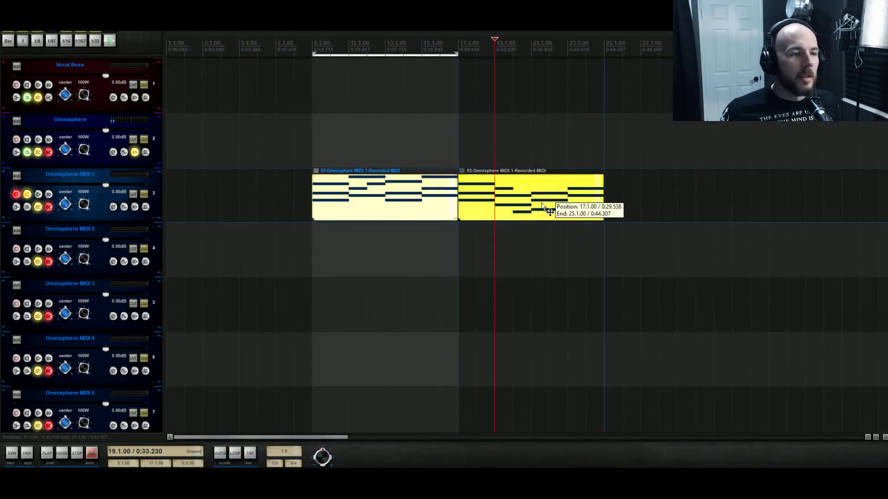
{"action": "left_click_drag", "start_coordinate": [357, 198], "coordinate": [359, 261]}
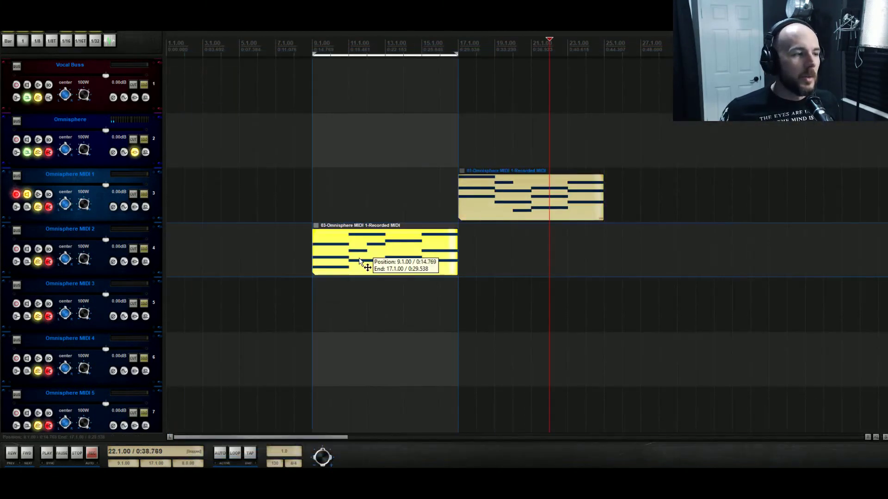
{"action": "left_click", "coordinate": [133, 249]}
{"action": "left_click_drag", "start_coordinate": [511, 204], "coordinate": [369, 203]}
{"action": "left_click", "coordinate": [311, 161]}
{"action": "key", "text": "space"}
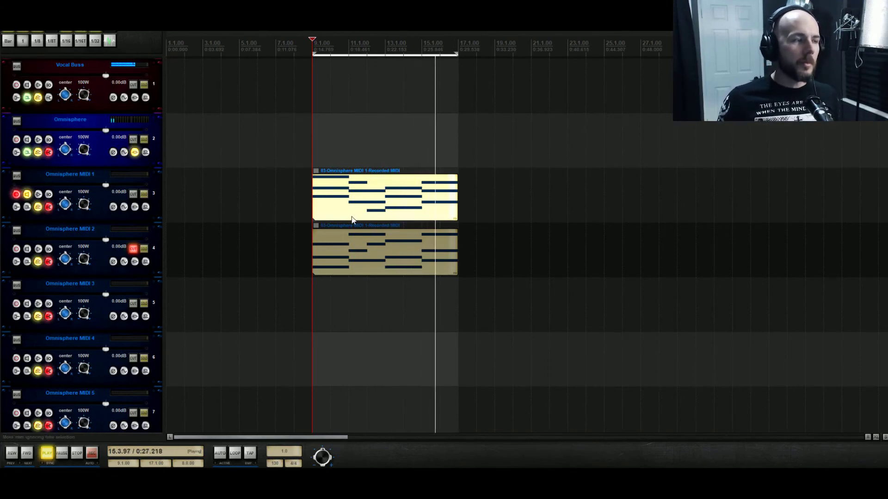
{"action": "key", "text": "space"}
Swap the raised version back onto Omnisphere MIDI 1 at bar 9, with the lower version at bar 17, and play it.
{"action": "left_click_drag", "start_coordinate": [348, 213], "coordinate": [497, 212]}
{"action": "left_click_drag", "start_coordinate": [366, 250], "coordinate": [370, 196]}
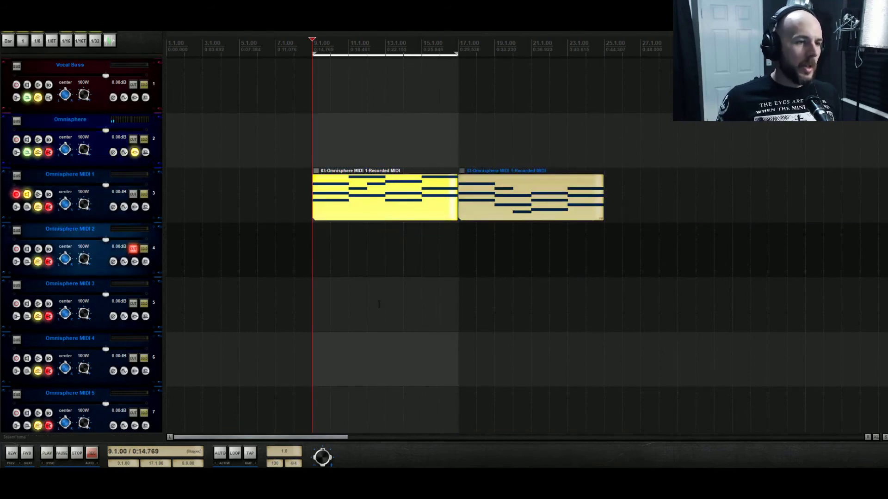
{"action": "key", "text": "space"}
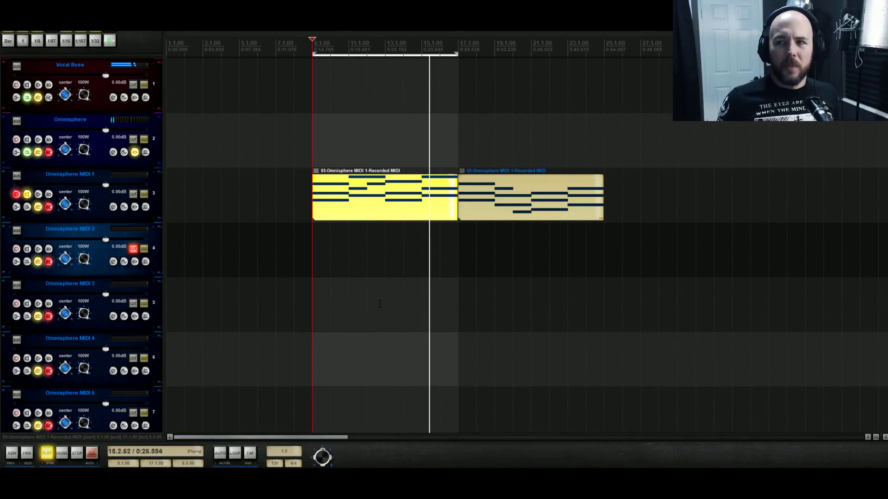
{"action": "key", "text": "space"}
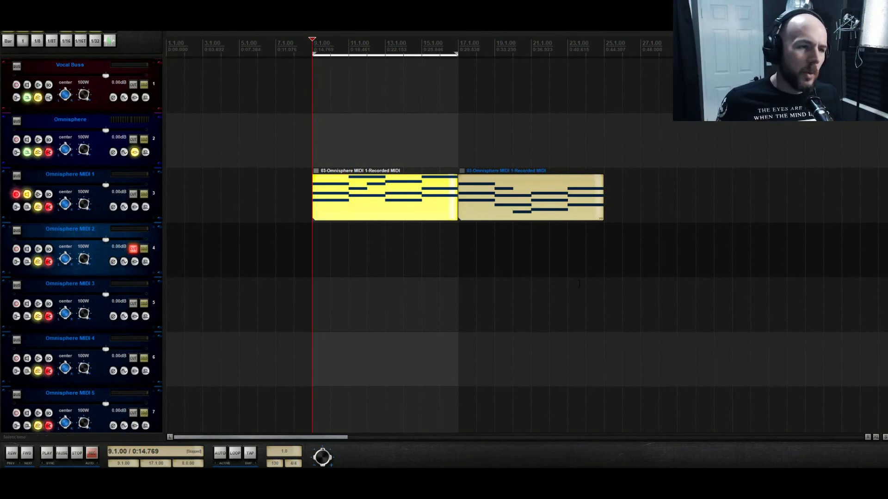
Stop playback and delete the two progression copies at bars 25 and 33 on the Omnisphere MIDI 1 track.
{"action": "scroll", "coordinate": [579, 283], "scroll_direction": "up", "scroll_amount": 1}
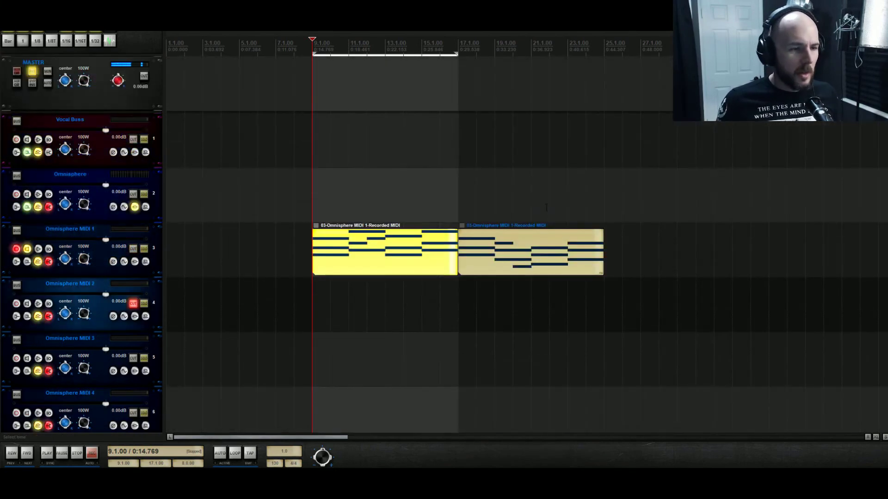
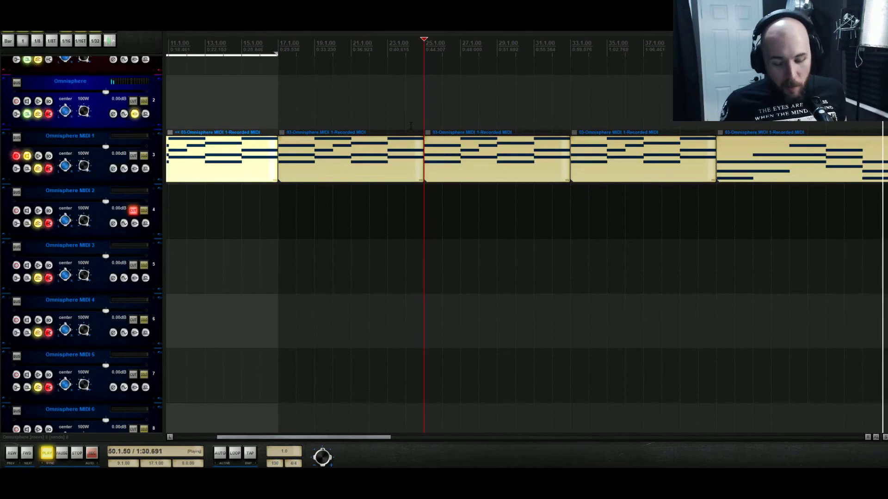
{"action": "key", "text": "space"}
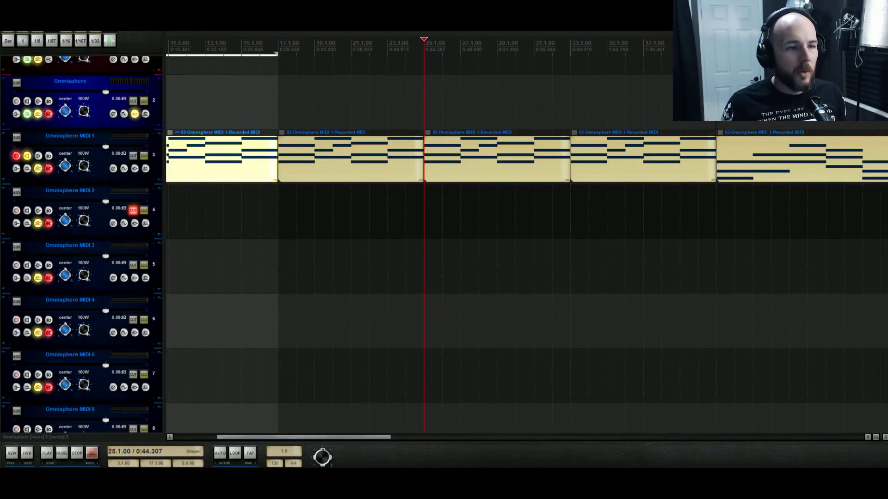
{"action": "left_click_drag", "start_coordinate": [639, 106], "coordinate": [624, 216]}
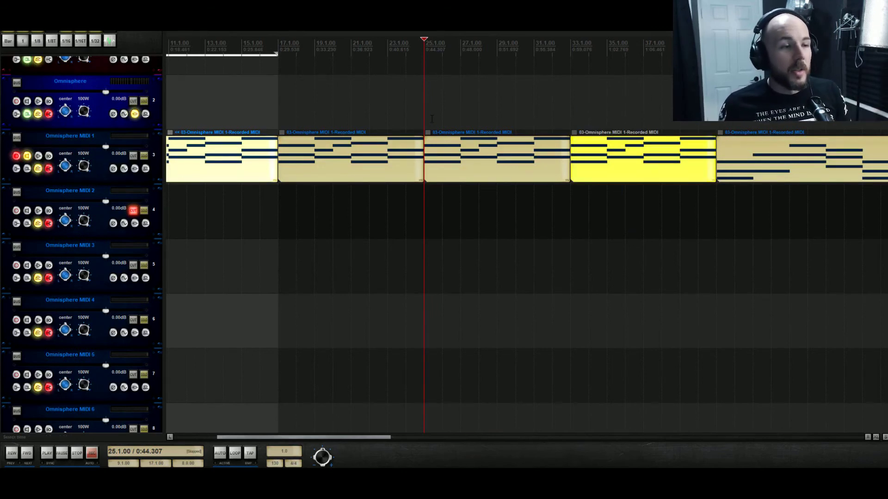
{"action": "key", "text": "Delete"}
{"action": "left_click_drag", "start_coordinate": [433, 110], "coordinate": [551, 228]}
{"action": "key", "text": "Delete"}
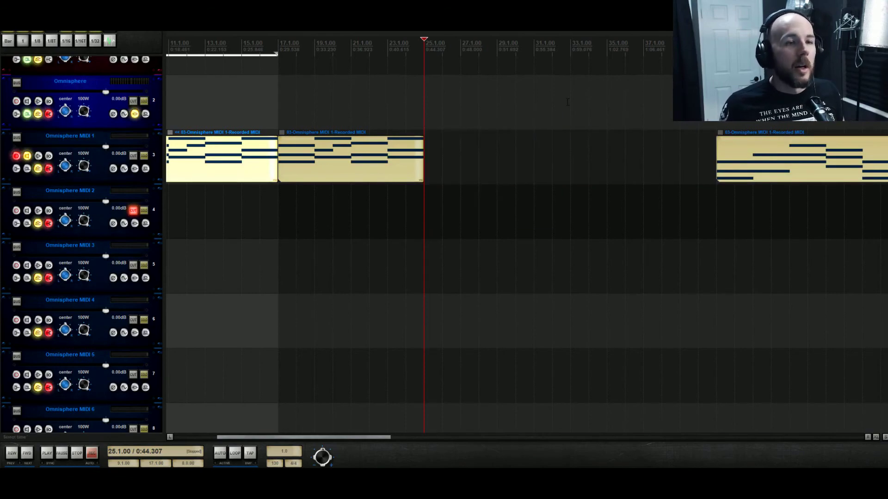
Set the time selection to bars 33 to 41, check the vocal tracks there, and enable looping.
{"action": "left_click_drag", "start_coordinate": [716, 111], "coordinate": [573, 117]}
{"action": "scroll", "coordinate": [601, 226], "scroll_direction": "down", "scroll_amount": 7}
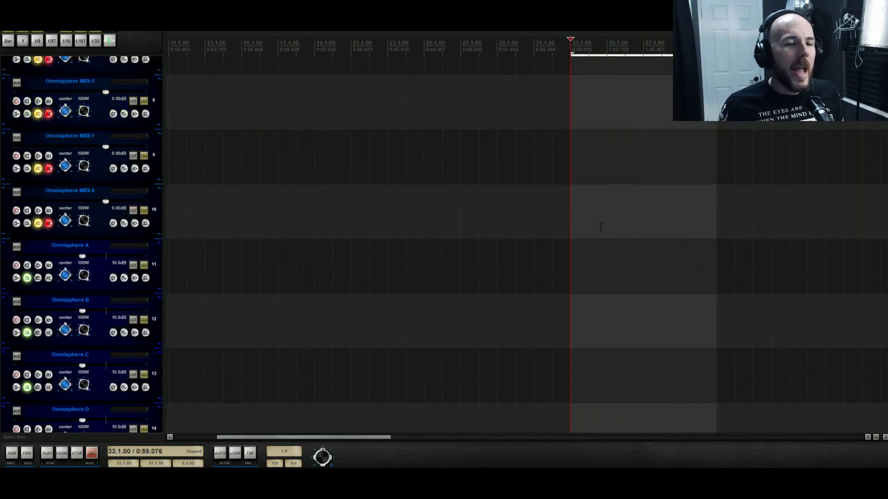
{"action": "scroll", "coordinate": [601, 227], "scroll_direction": "down", "scroll_amount": 6}
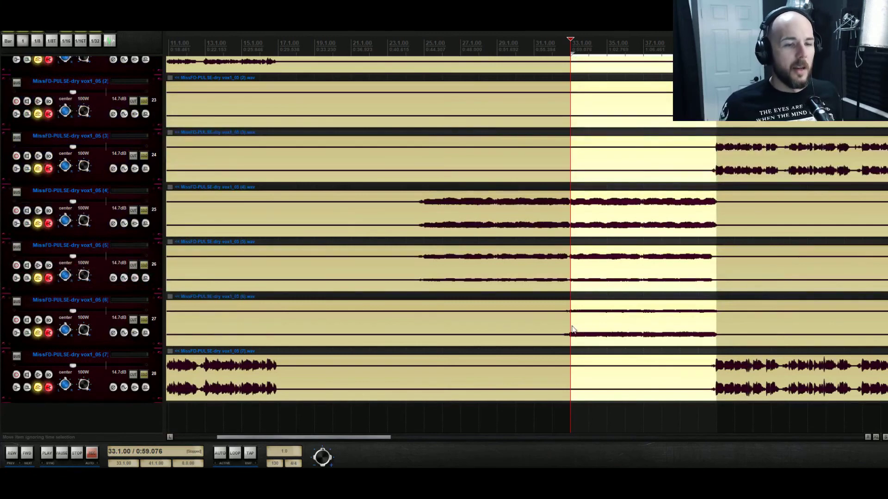
{"action": "scroll", "coordinate": [575, 283], "scroll_direction": "up", "scroll_amount": 20}
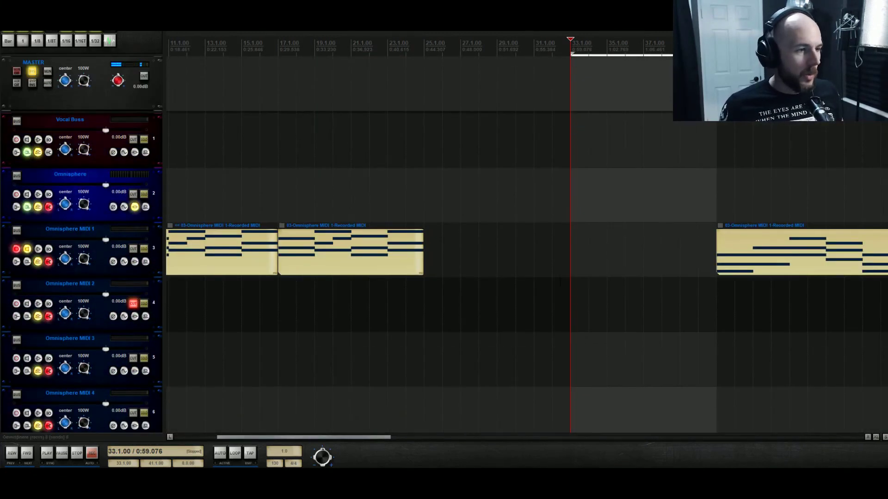
{"action": "left_click", "coordinate": [237, 457]}
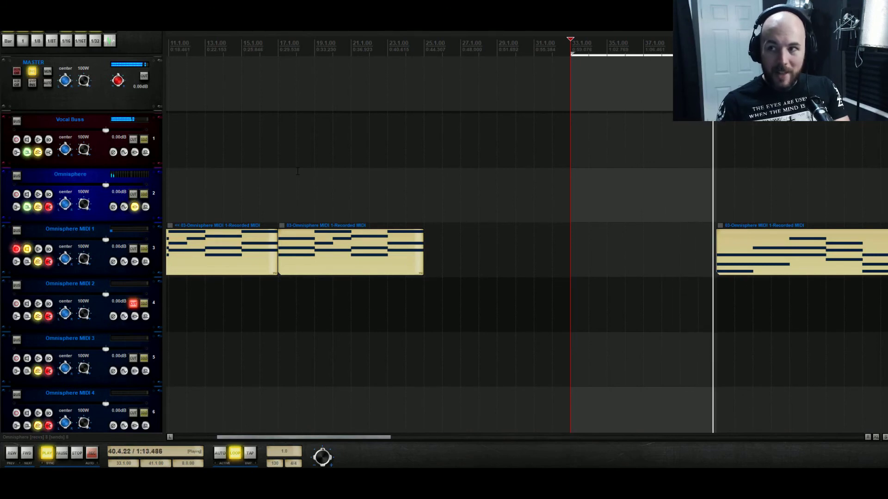
Play the loop from bar 33 while auditioning a part on Omnisphere MIDI 1 against the vocals.
{"action": "key", "text": "space"}
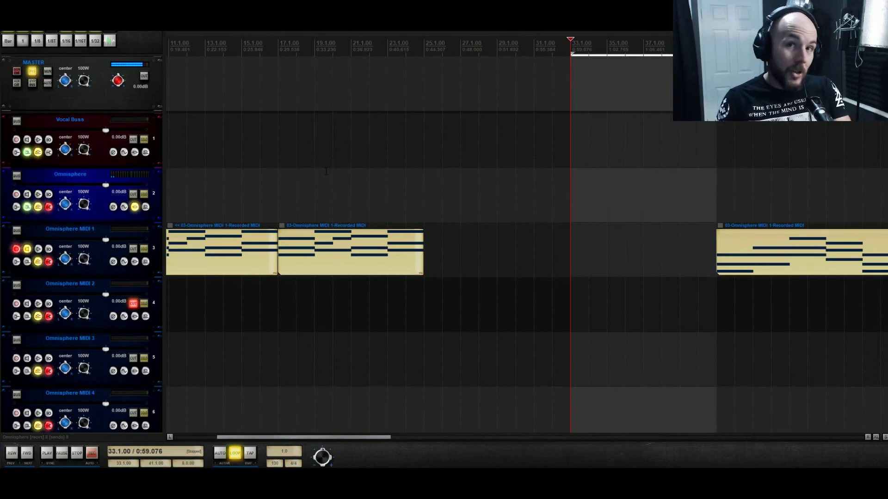
{"action": "key", "text": "space"}
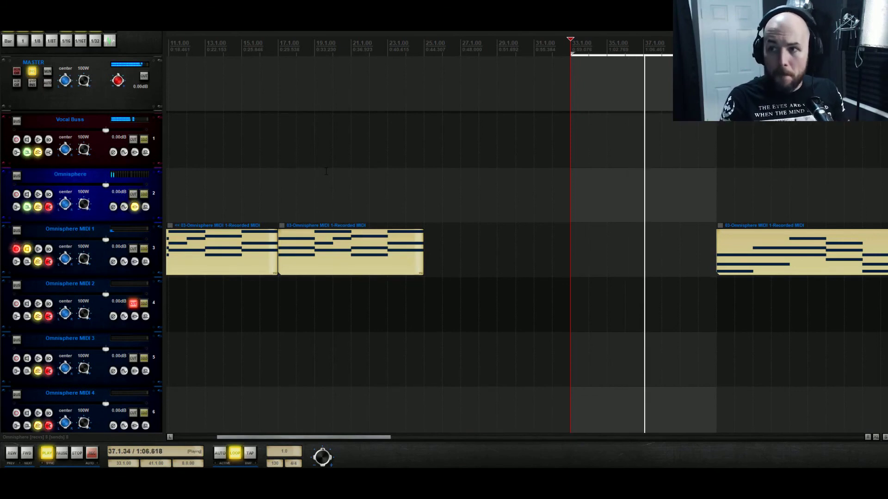
{"action": "key", "text": "space"}
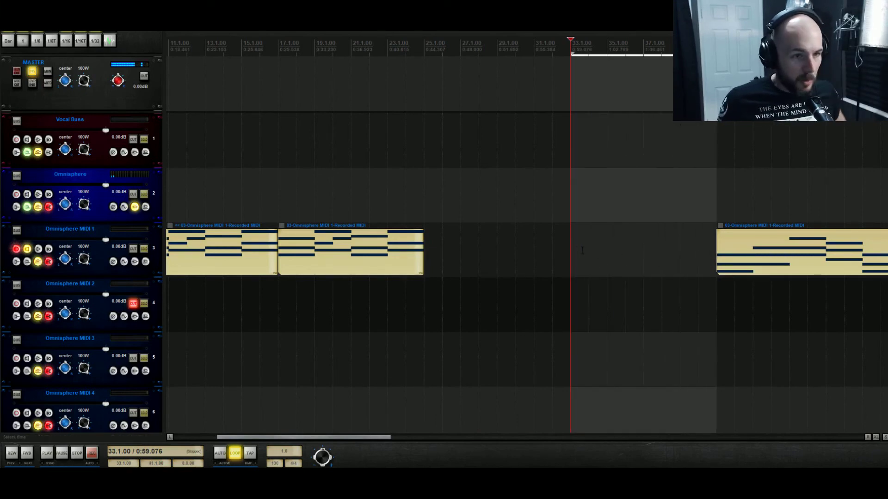
Examine the notes of the item at bar 17 and insert an empty MIDI item on Omnisphere MIDI 1 across bars 33 to 41.
{"action": "double_click", "coordinate": [419, 252]}
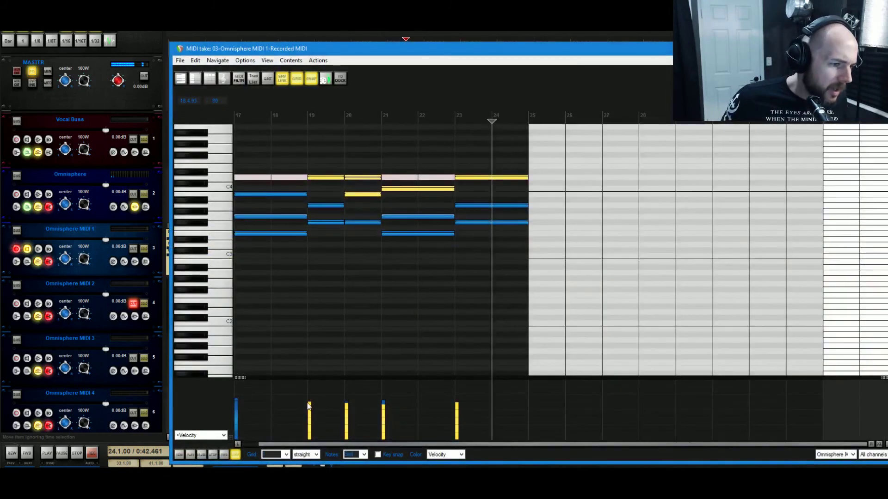
{"action": "key", "text": "Escape"}
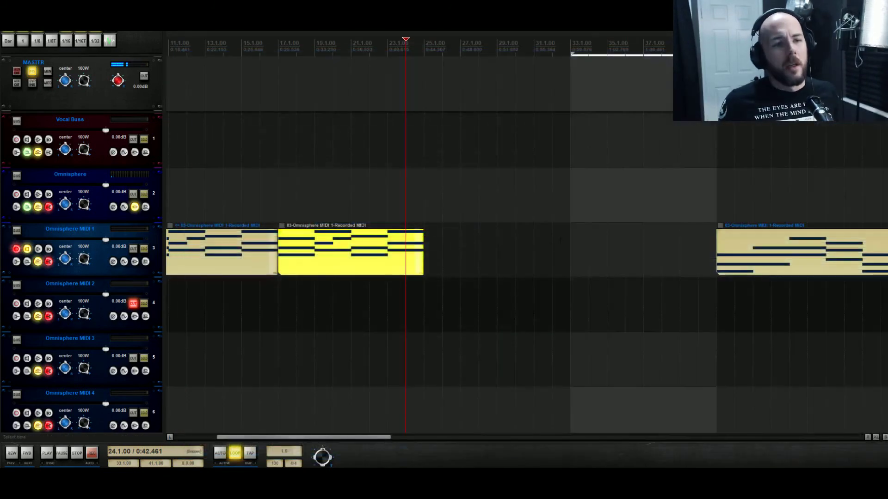
{"action": "double_click", "coordinate": [577, 244]}
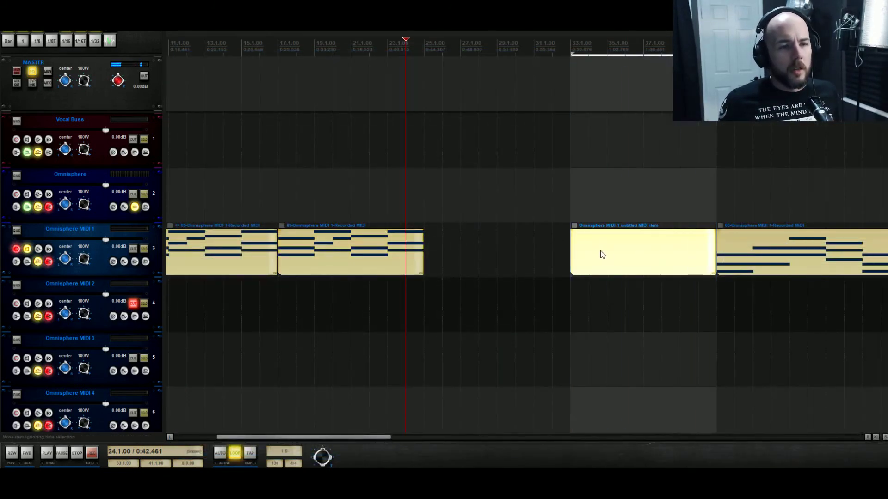
Open the empty MIDI item at bar 33 and draw a two-bar chord of E3, G#3 and B3 with reduced velocity.
{"action": "double_click", "coordinate": [589, 252]}
{"action": "left_click", "coordinate": [233, 283]}
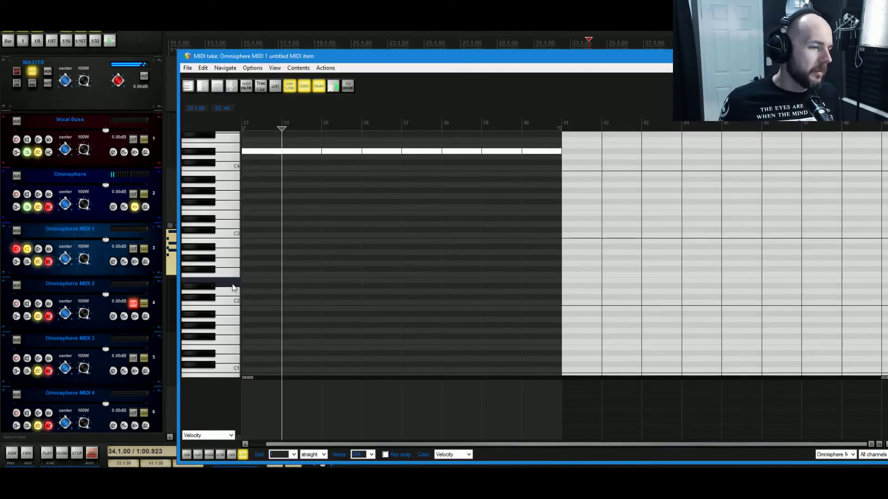
{"action": "left_click", "coordinate": [233, 284]}
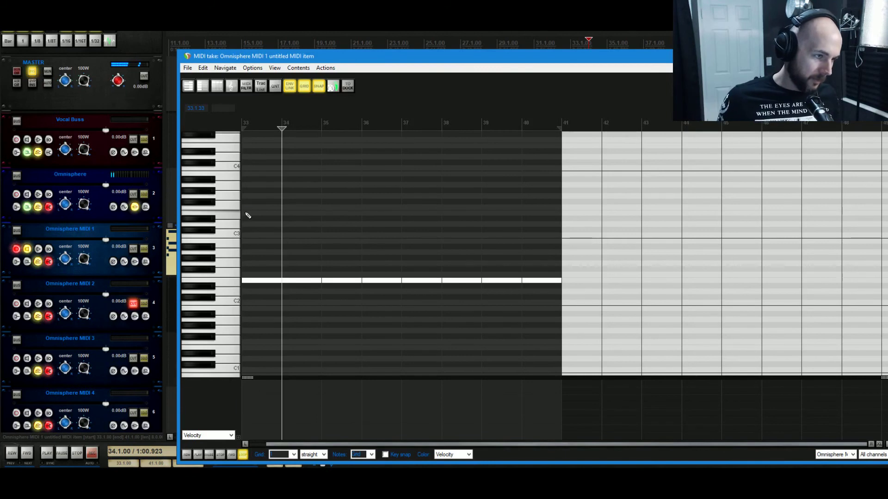
{"action": "left_click_drag", "start_coordinate": [248, 214], "coordinate": [322, 212]}
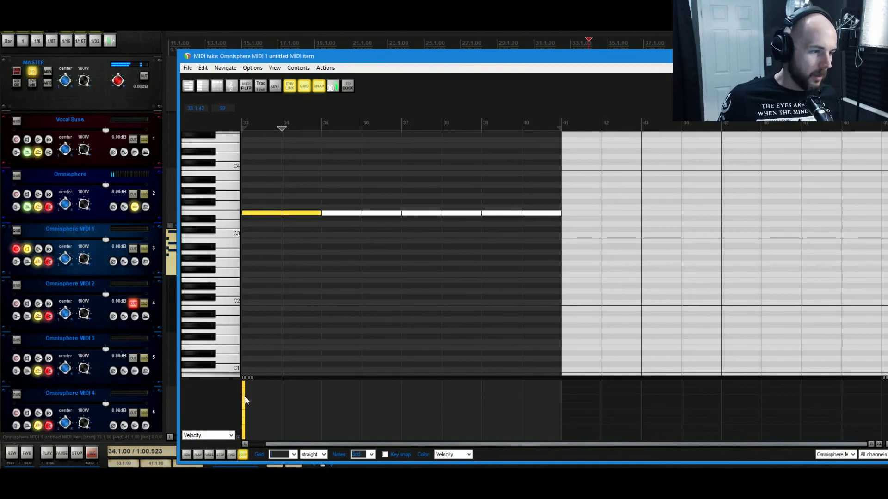
{"action": "left_click_drag", "start_coordinate": [245, 400], "coordinate": [246, 416]}
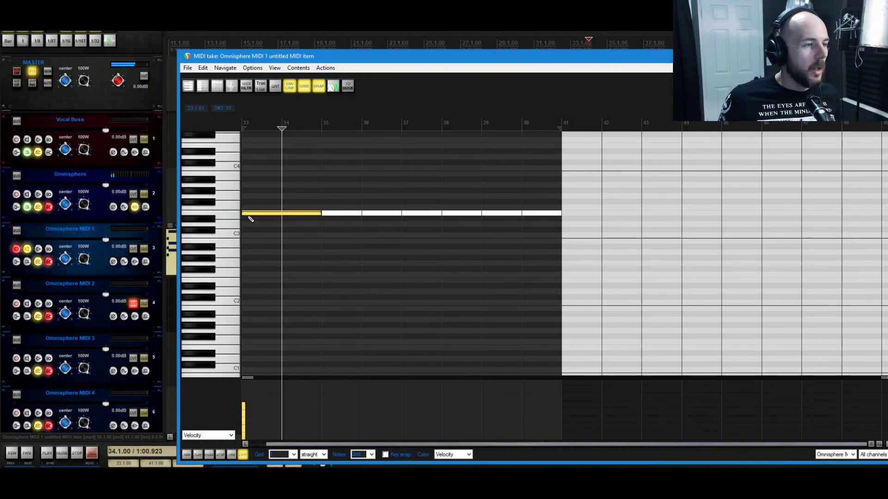
{"action": "left_click_drag", "start_coordinate": [249, 213], "coordinate": [251, 177]}
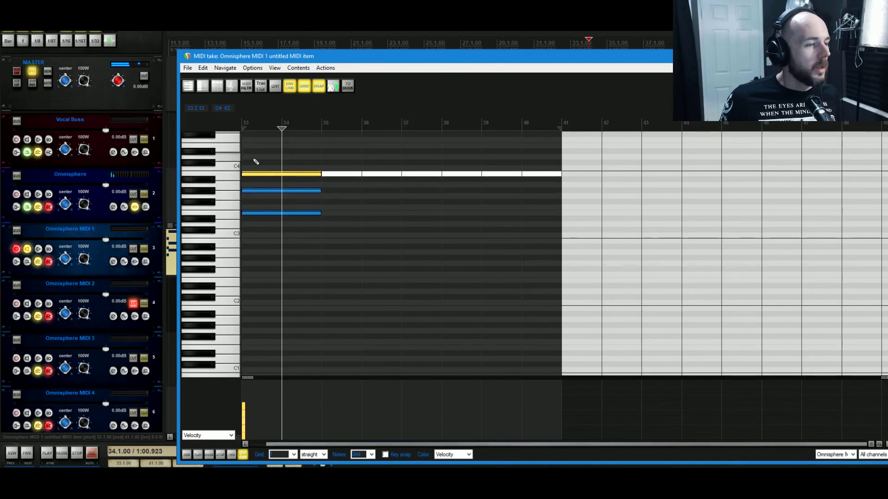
Play the first chord from bar 33 against the vocals.
{"action": "left_click", "coordinate": [242, 125]}
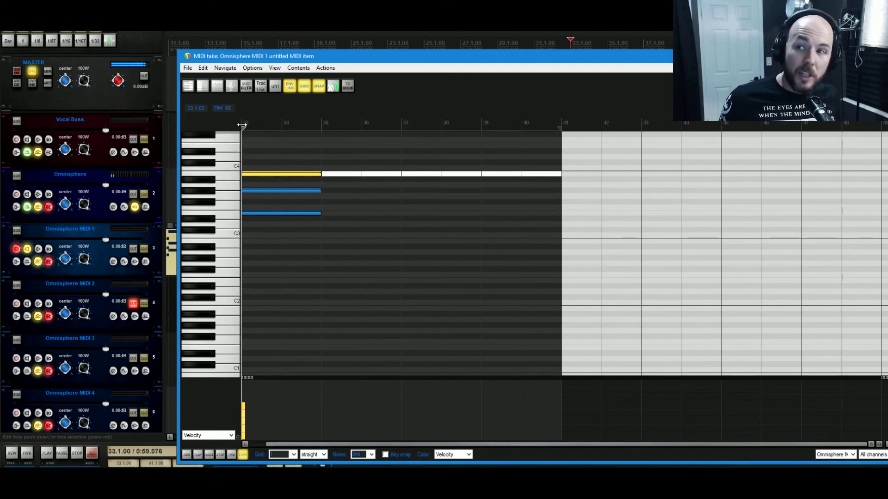
{"action": "key", "text": "space"}
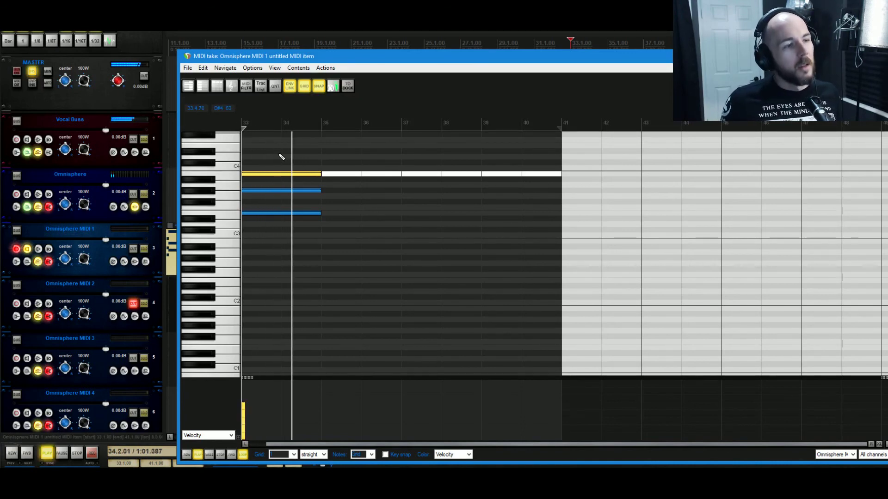
{"action": "key", "text": "space"}
Copy the chord to bars 35 and 36, lowering the bar 36 copy to D3, F3 and A3.
{"action": "left_click_drag", "start_coordinate": [267, 154], "coordinate": [373, 214]}
{"action": "left_click_drag", "start_coordinate": [342, 168], "coordinate": [360, 213]}
{"action": "left_click_drag", "start_coordinate": [390, 159], "coordinate": [380, 228]}
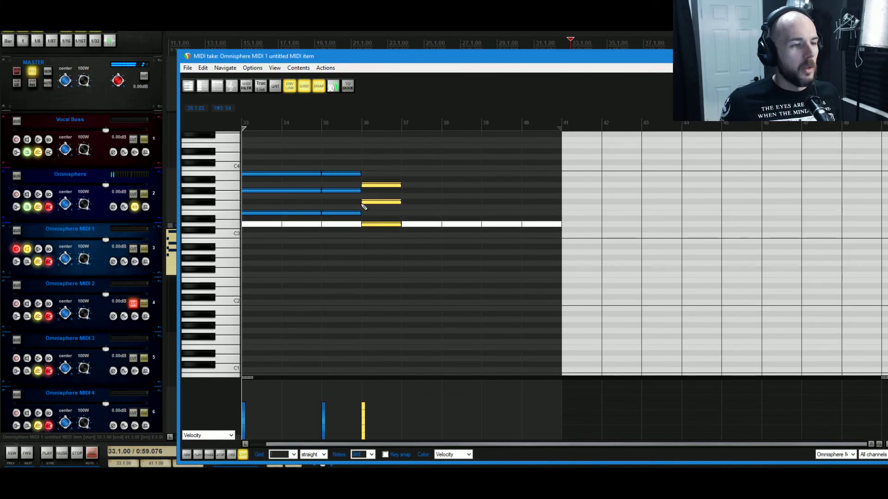
{"action": "left_click", "coordinate": [278, 202]}
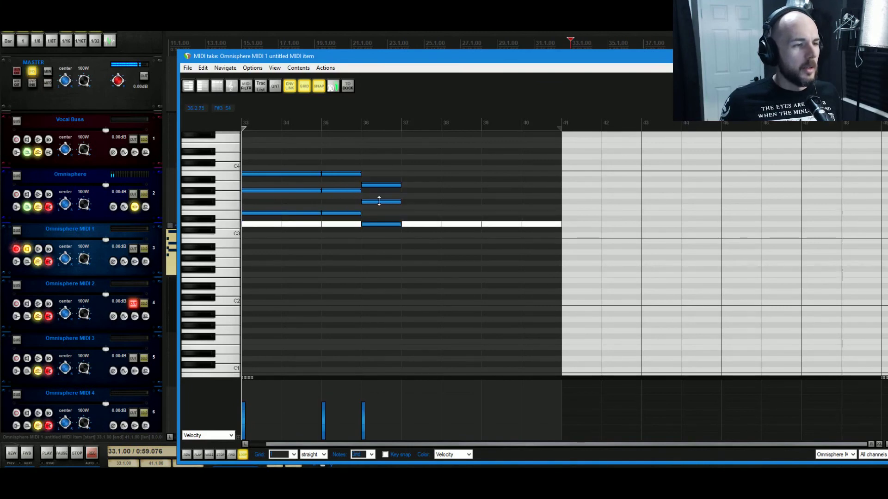
{"action": "left_click_drag", "start_coordinate": [376, 203], "coordinate": [377, 209]}
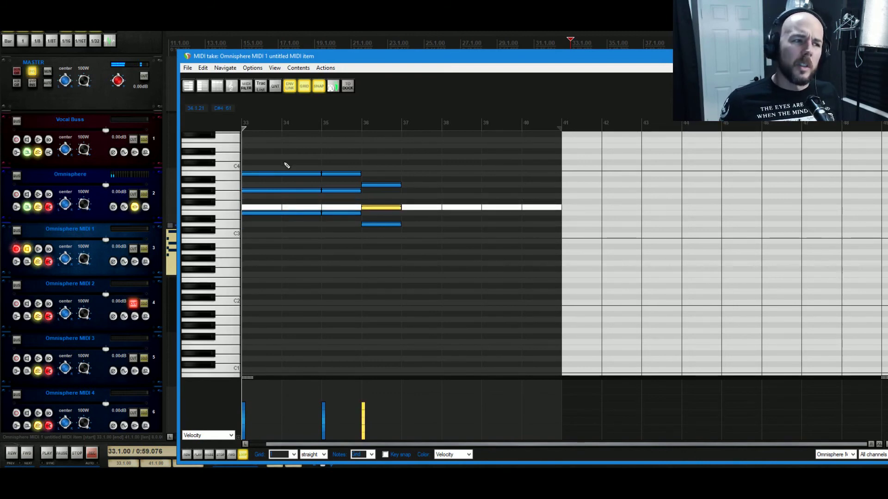
Play the progression from bar 33 and audition individual pitches around the top note of the bar 36 chord.
{"action": "key", "text": "space"}
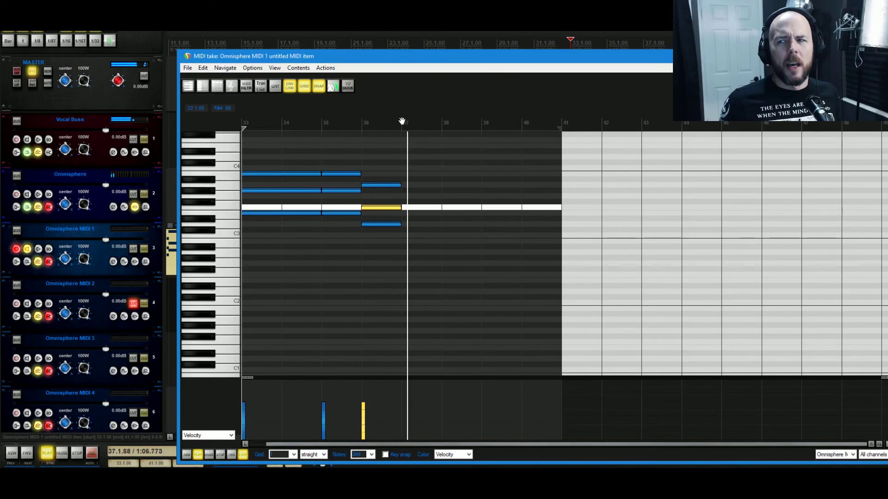
{"action": "key", "text": "space"}
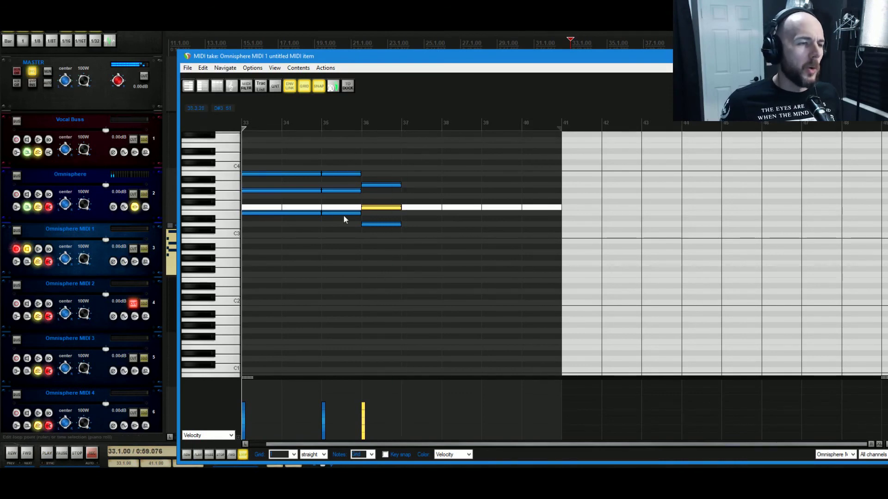
{"action": "left_click", "coordinate": [205, 193]}
{"action": "left_click", "coordinate": [208, 185]}
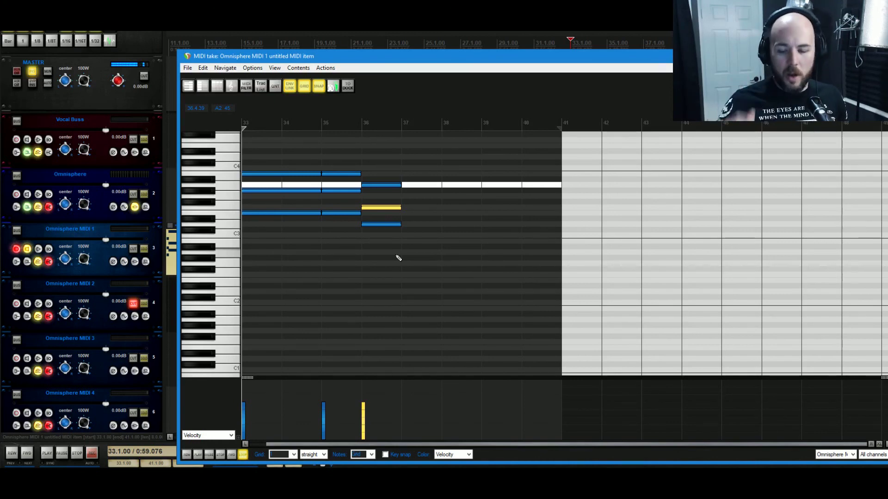
Make the D3, F3, A3 chord fill bars 35 to 37 and duplicate both chords across bars 37 to 41.
{"action": "key", "text": "space"}
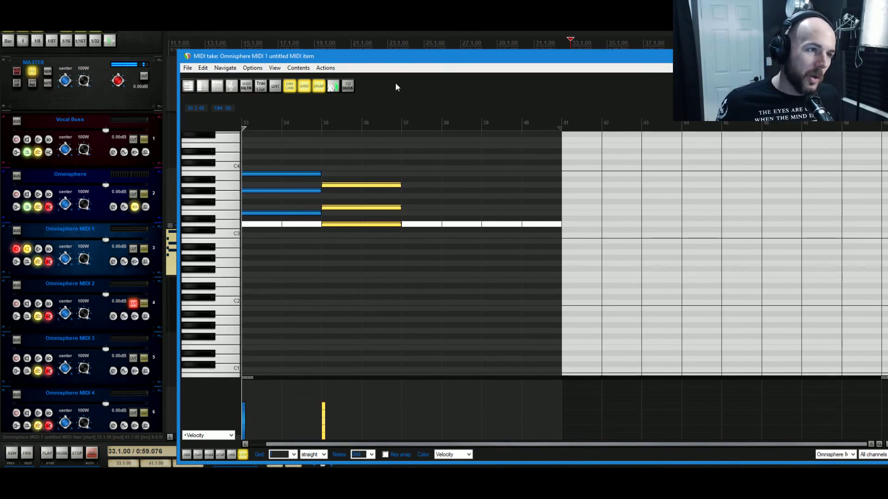
{"action": "key", "text": "space"}
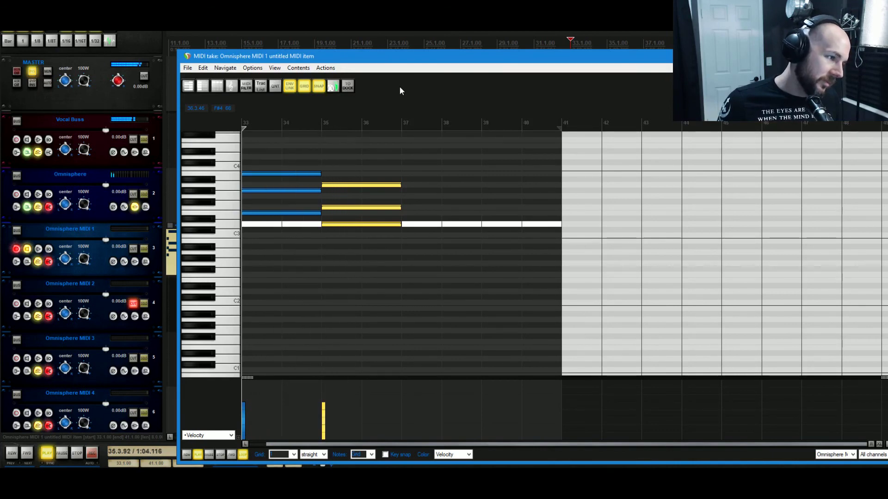
{"action": "left_click_drag", "start_coordinate": [273, 165], "coordinate": [358, 266]}
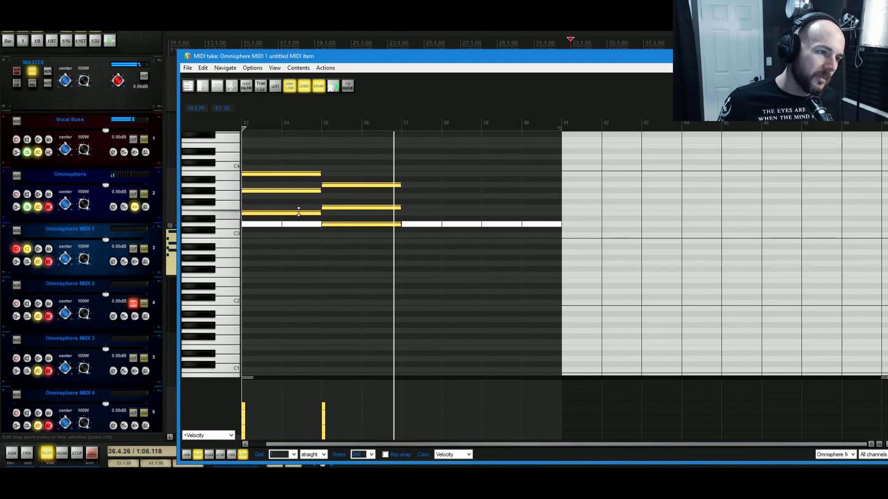
{"action": "left_click_drag", "start_coordinate": [298, 216], "coordinate": [455, 216]}
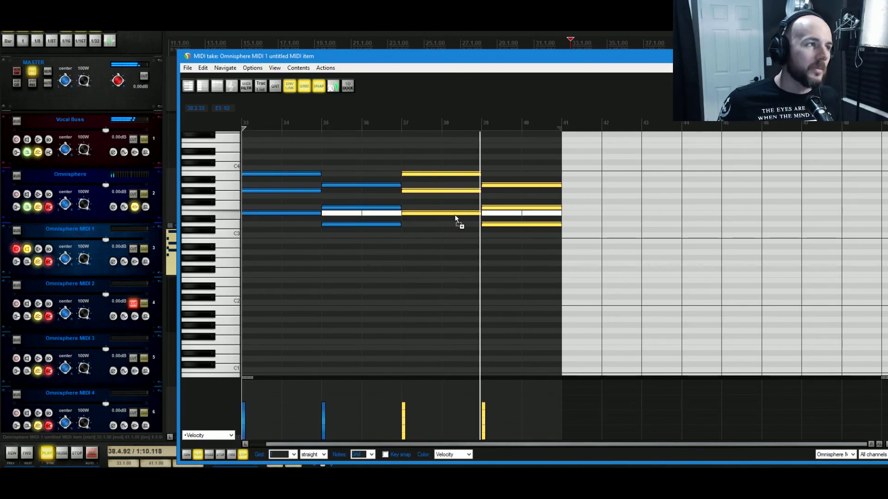
{"action": "key", "text": "Escape"}
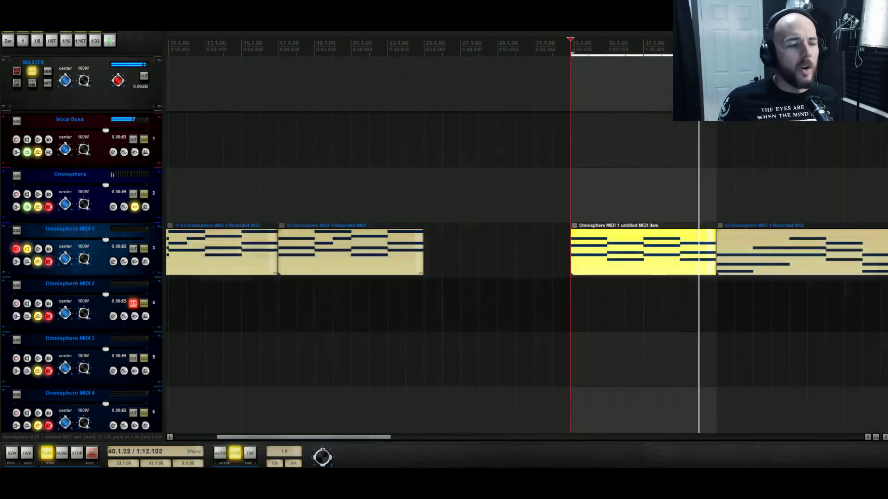
Disable looping, play on through the section after bar 41, and unmute the Omnisphere MIDI 2 track.
{"action": "left_click", "coordinate": [234, 453]}
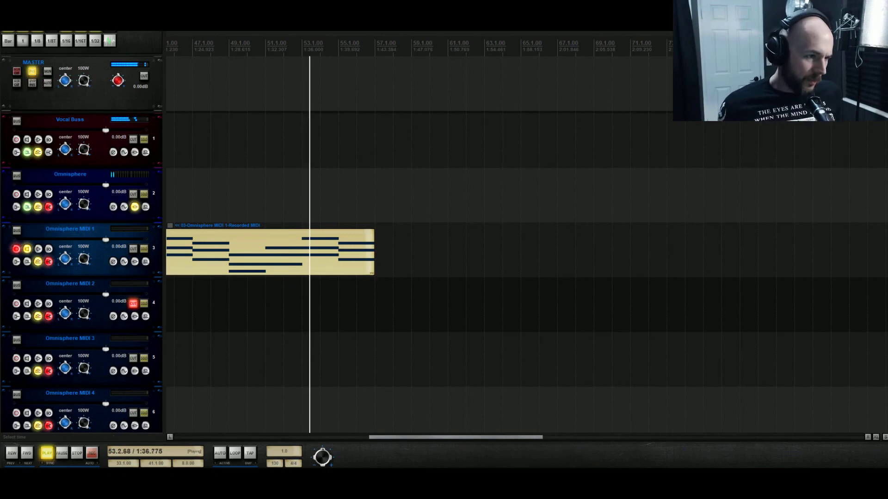
{"action": "scroll", "coordinate": [599, 221], "scroll_direction": "down", "scroll_amount": 3}
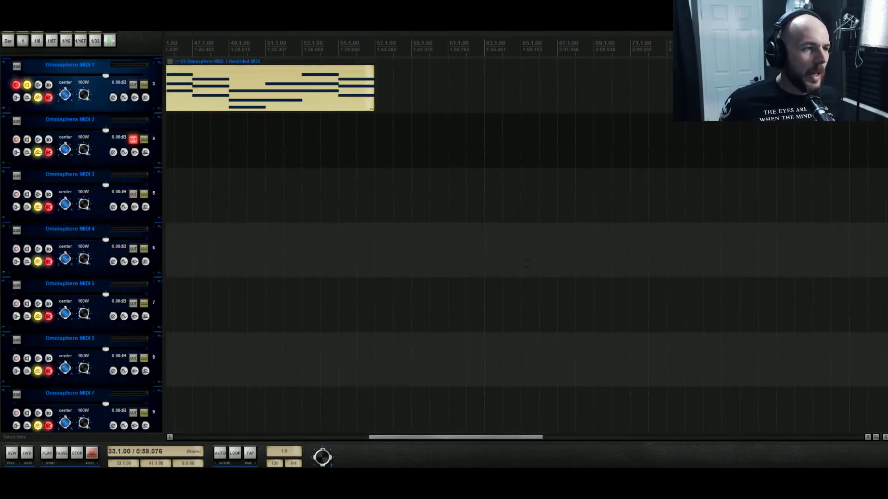
{"action": "scroll", "coordinate": [444, 236], "scroll_direction": "up", "scroll_amount": 3}
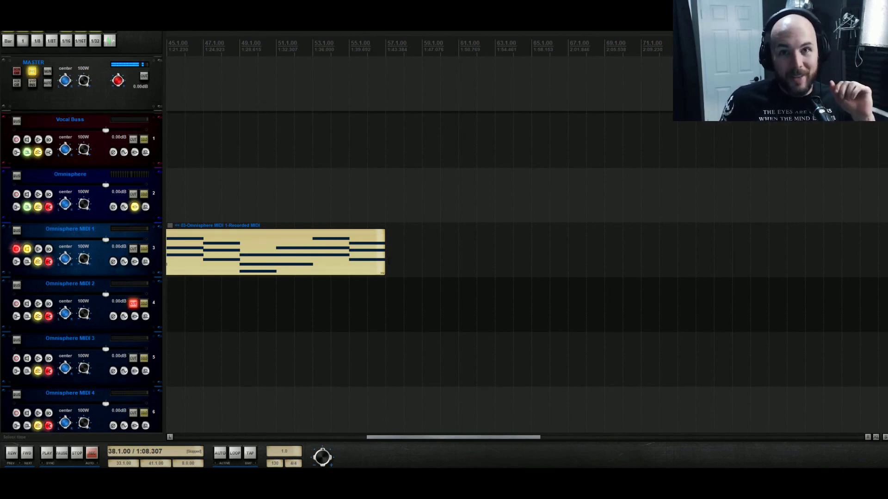
{"action": "scroll", "coordinate": [301, 276], "scroll_direction": "down", "scroll_amount": 3}
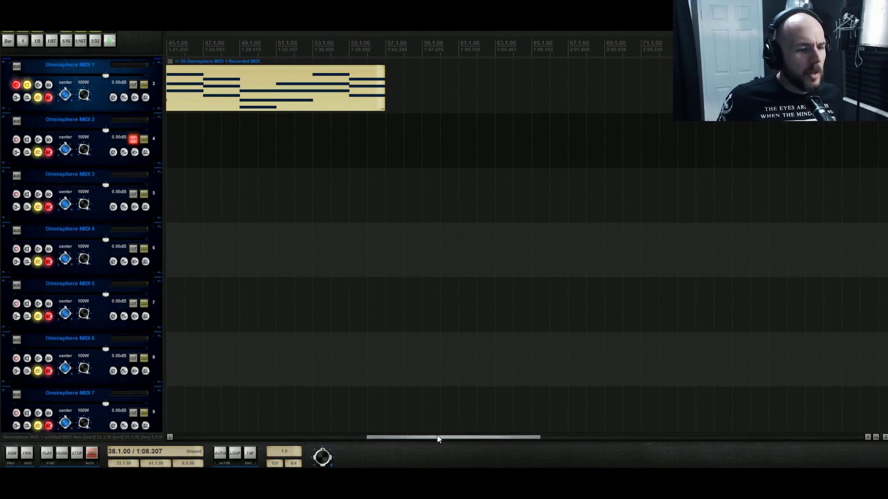
{"action": "left_click_drag", "start_coordinate": [440, 438], "coordinate": [317, 440]}
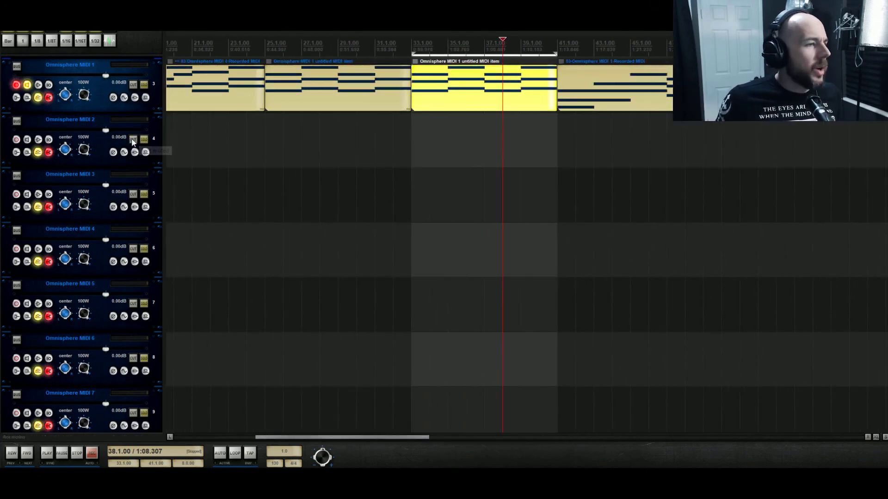
Move the Vocal Buss track from the head of the track list to directly above Vocal Reverb and check the track order.
{"action": "scroll", "coordinate": [326, 238], "scroll_direction": "up", "scroll_amount": 2}
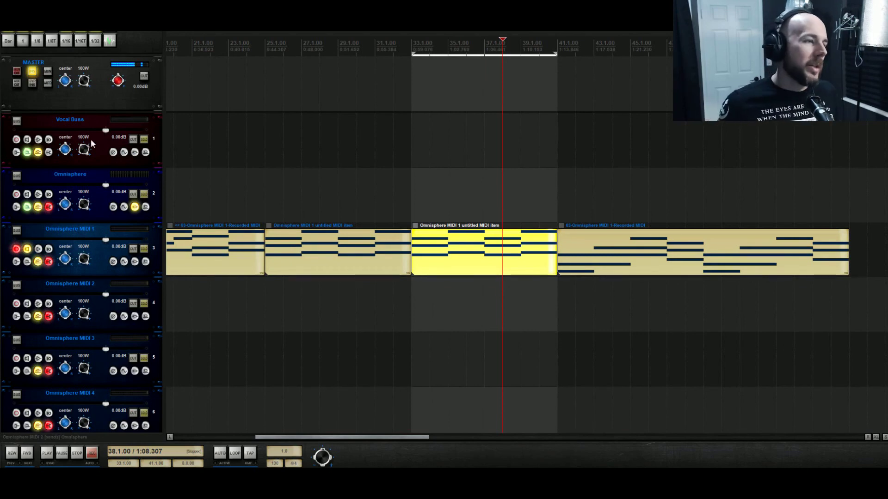
{"action": "left_click_drag", "start_coordinate": [111, 144], "coordinate": [138, 240]}
{"action": "scroll", "coordinate": [137, 265], "scroll_direction": "down", "scroll_amount": 1}
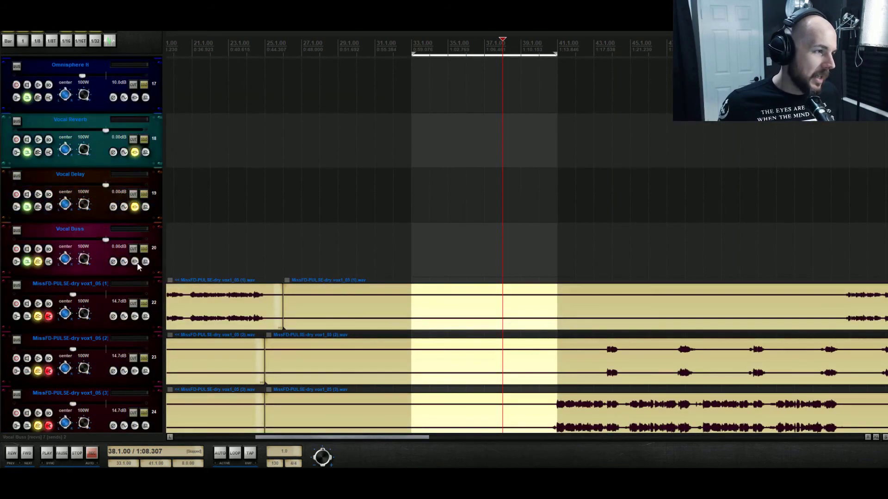
{"action": "left_click_drag", "start_coordinate": [66, 95], "coordinate": [71, 113]}
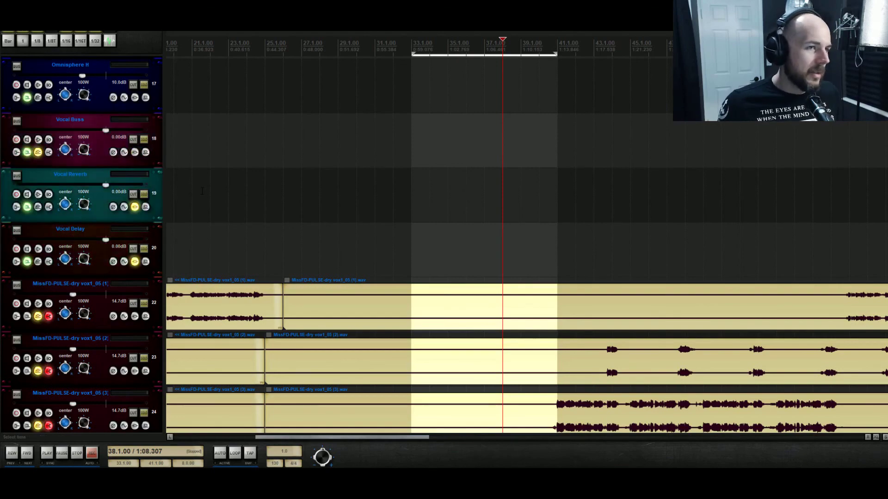
{"action": "scroll", "coordinate": [201, 190], "scroll_direction": "down", "scroll_amount": 6}
{"action": "scroll", "coordinate": [201, 192], "scroll_direction": "up", "scroll_amount": 15}
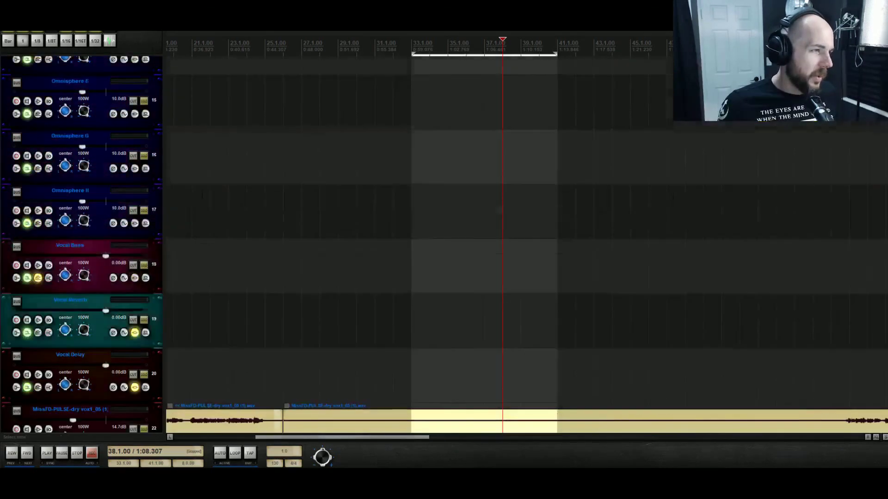
{"action": "scroll", "coordinate": [201, 194], "scroll_direction": "down", "scroll_amount": 11}
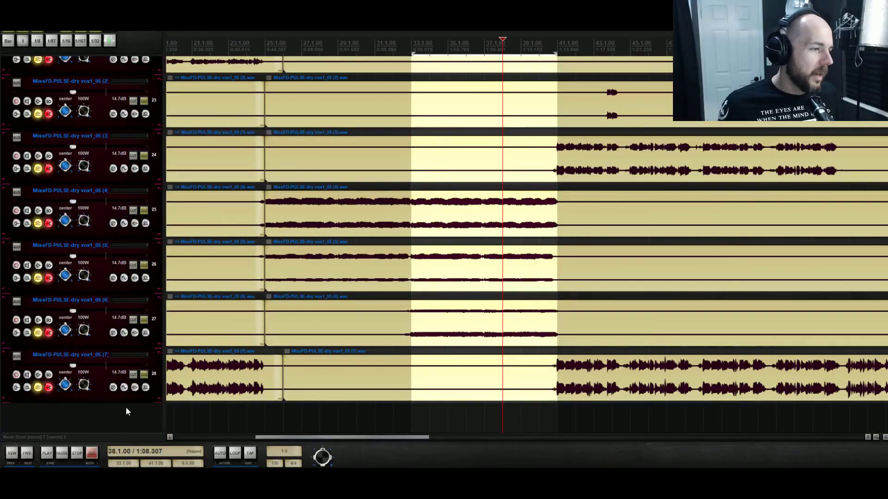